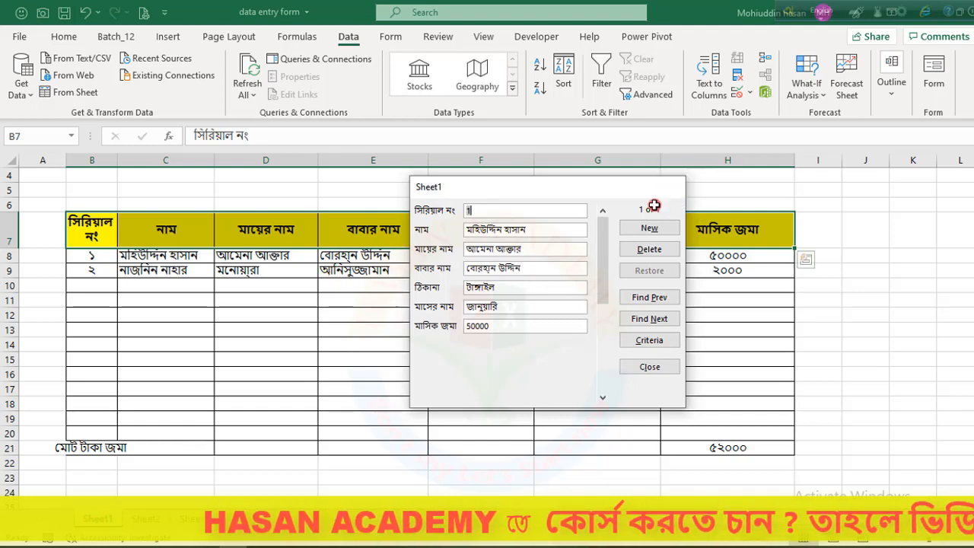
# Close the Sheet1 record form, then view the data entry form for Sheet3's header row with its first row as labels.
pyautogui.click(669, 187)
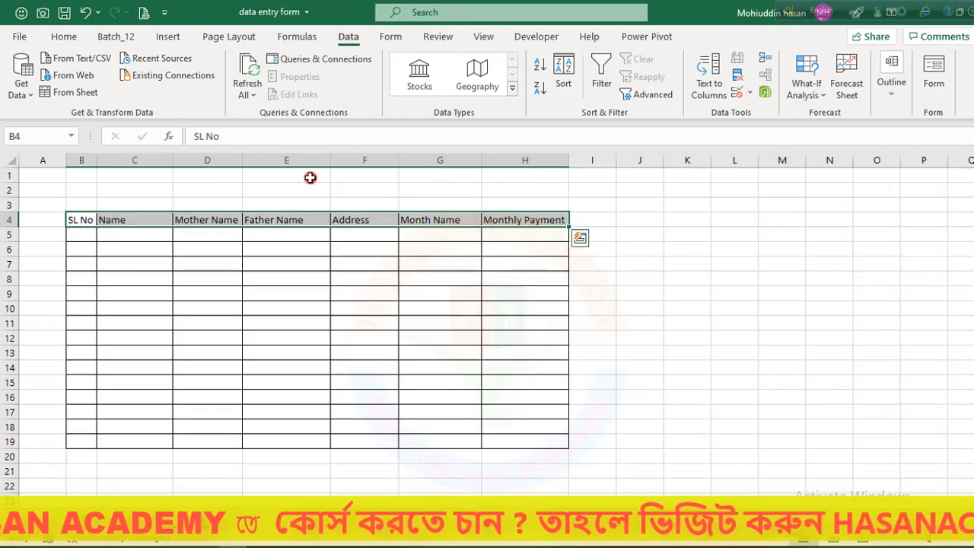
pyautogui.click(932, 72)
pyautogui.click(449, 338)
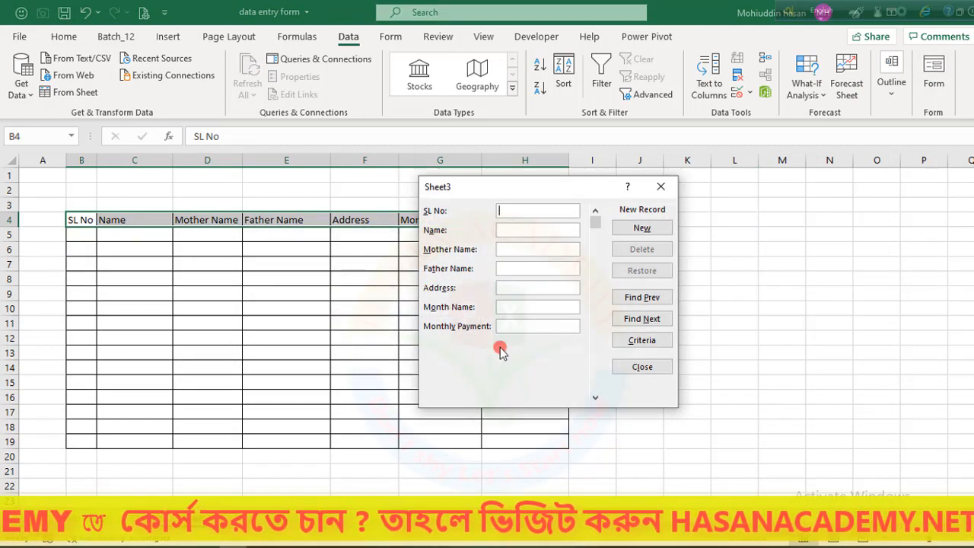
pyautogui.click(662, 188)
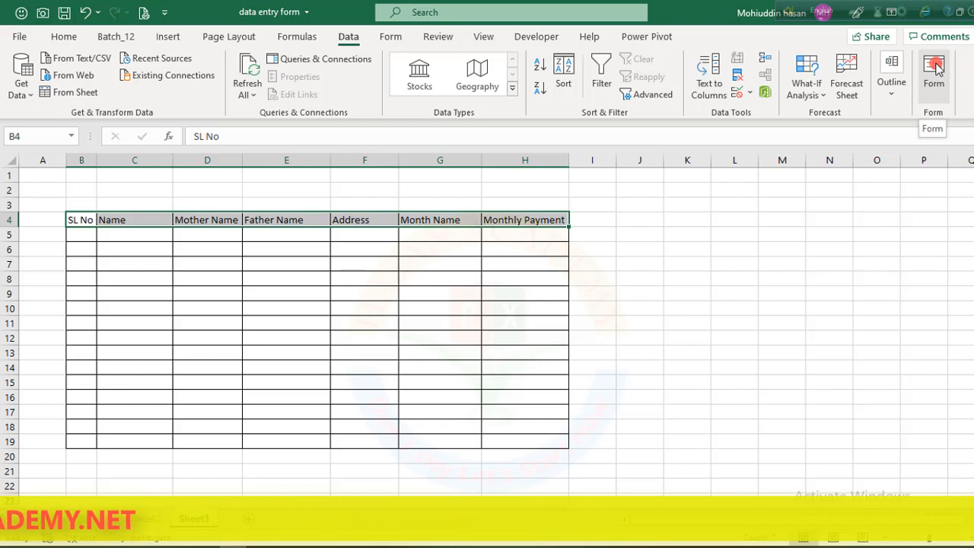
# Try to open the data entry form with only empty cell I11 selected.
pyautogui.click(601, 321)
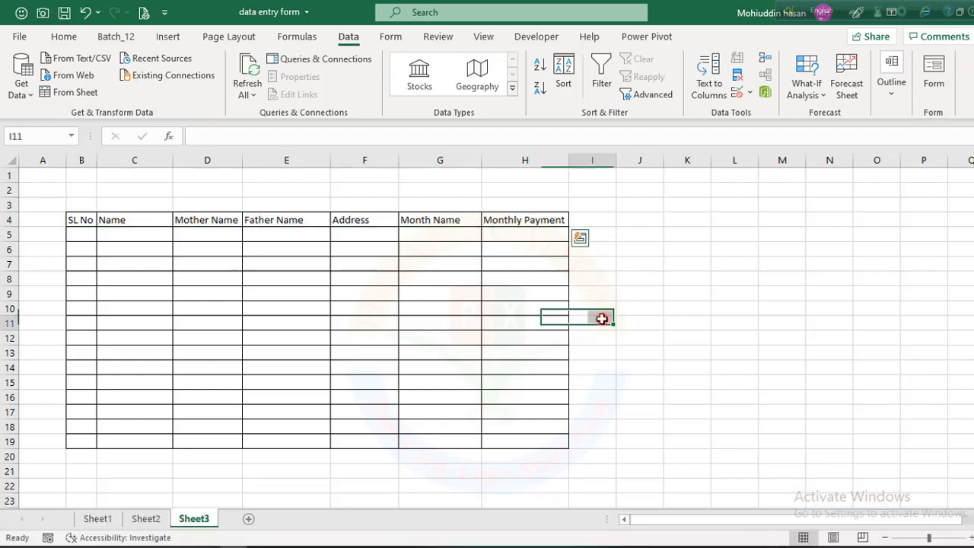
pyautogui.click(935, 76)
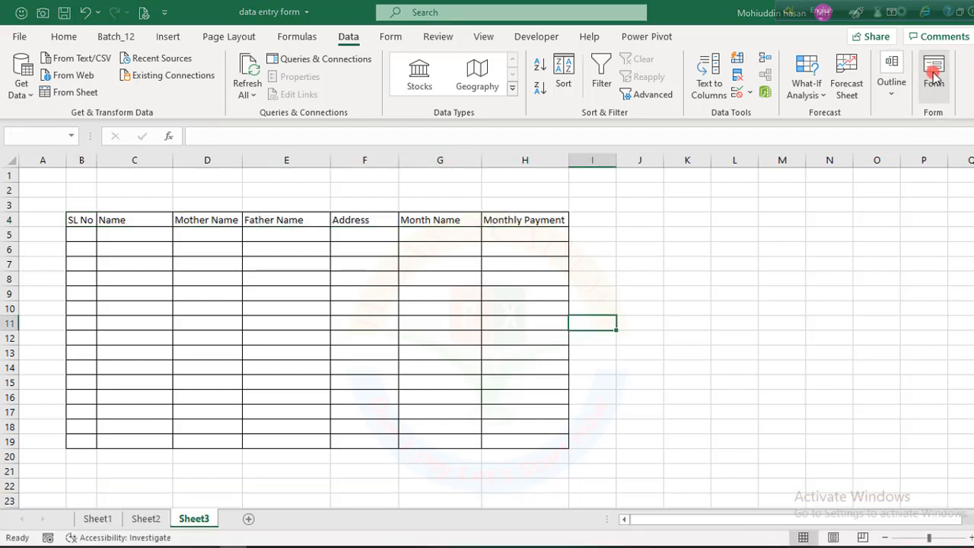
pyautogui.click(522, 323)
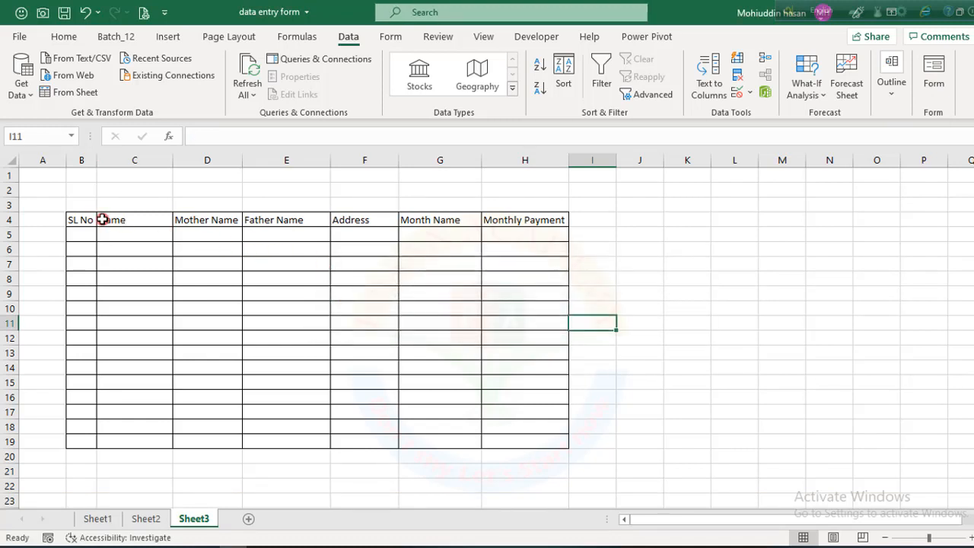
# Select headers B4:H4 and view their data entry form, using the first row of the selection as labels.
pyautogui.moveTo(82, 222); pyautogui.dragTo(543, 219)
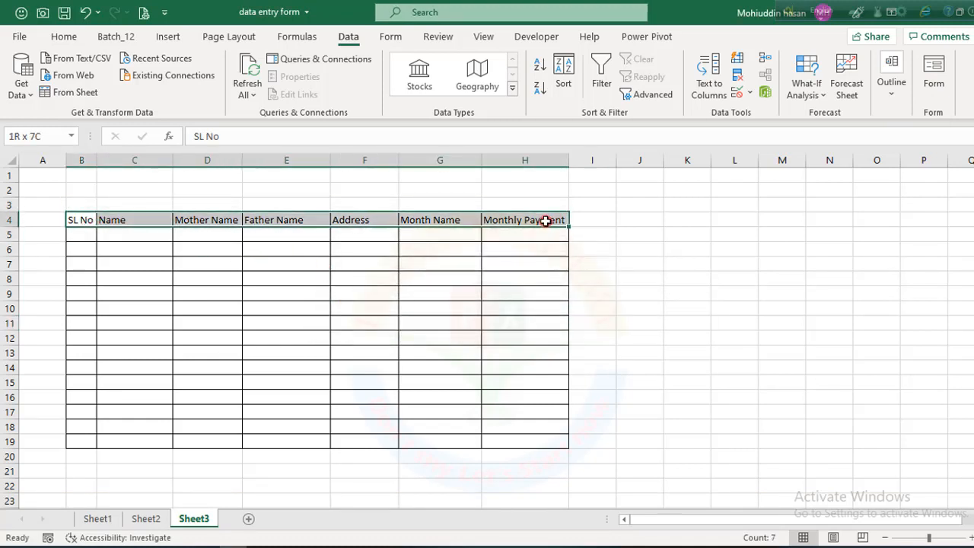
pyautogui.click(933, 76)
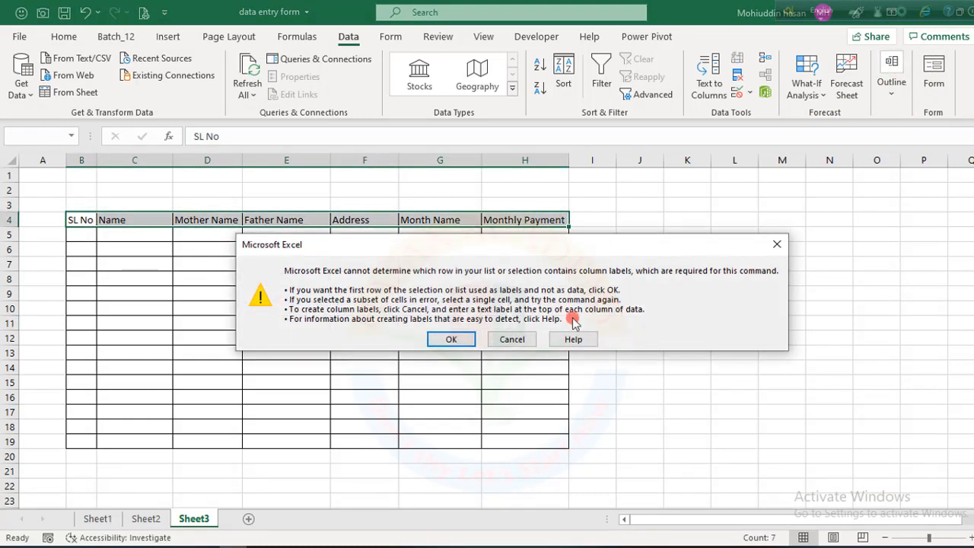
pyautogui.click(451, 338)
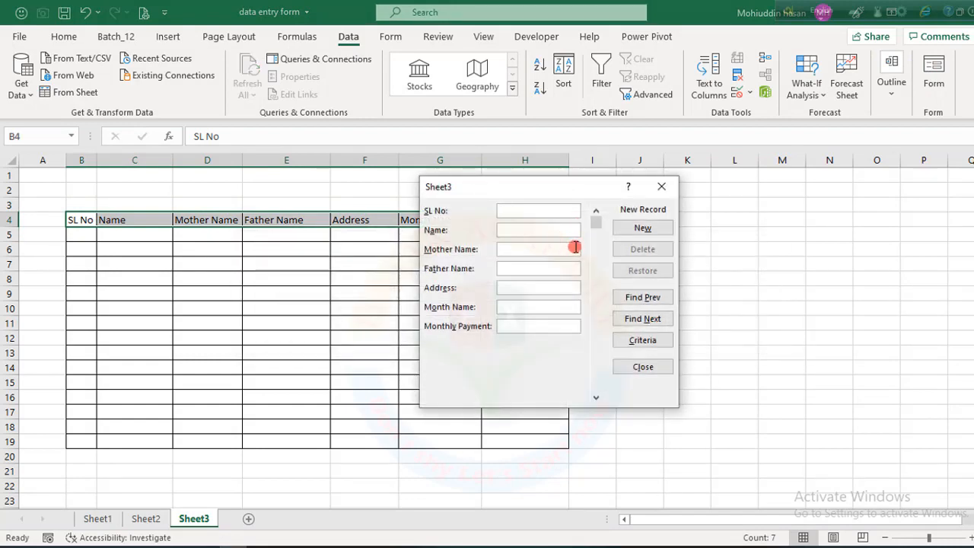
pyautogui.click(666, 187)
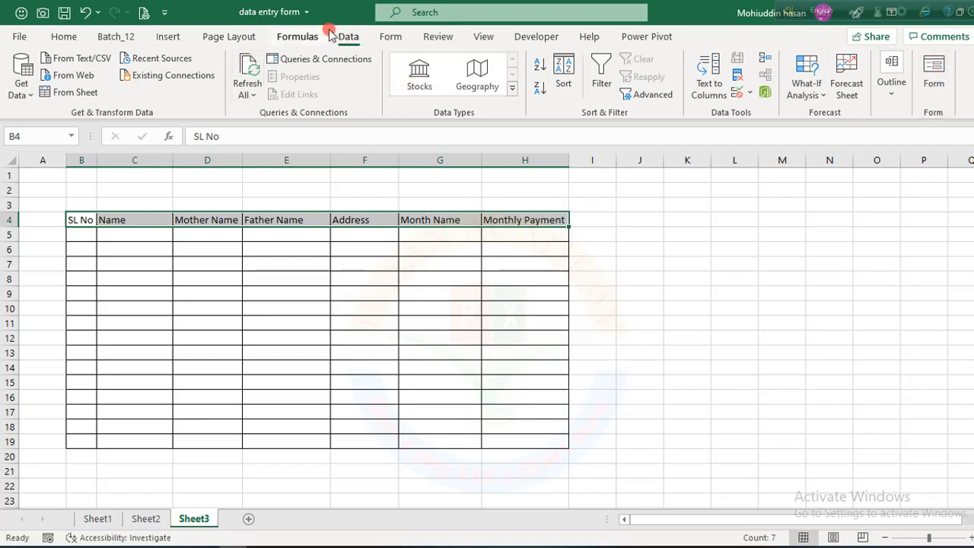
# View the same data entry form by launching it from the custom Form ribbon tab, and close it.
pyautogui.click(389, 35)
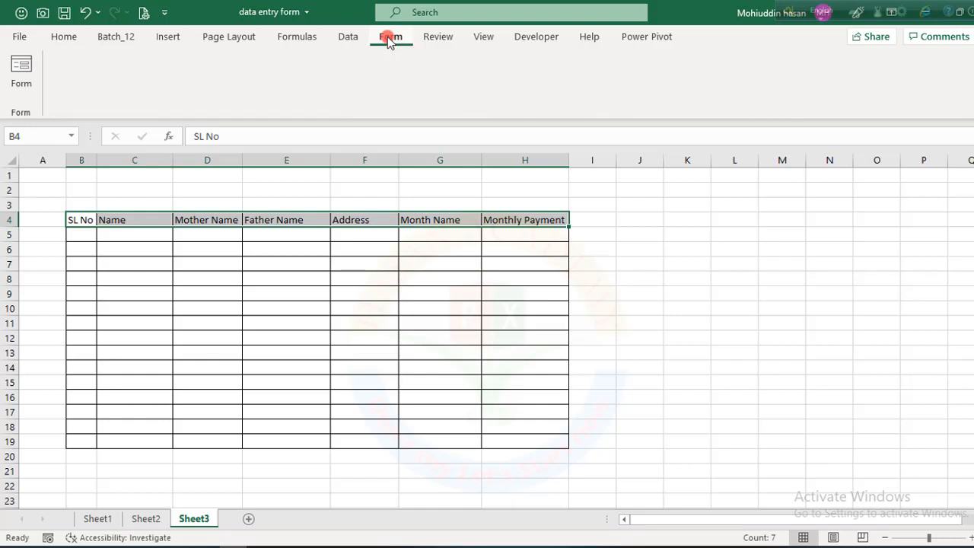
pyautogui.click(344, 36)
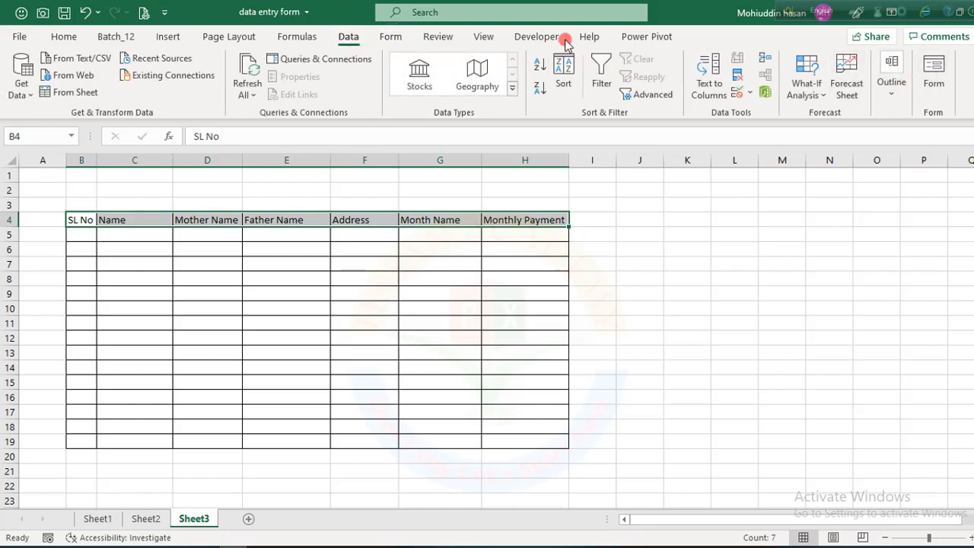
pyautogui.click(391, 36)
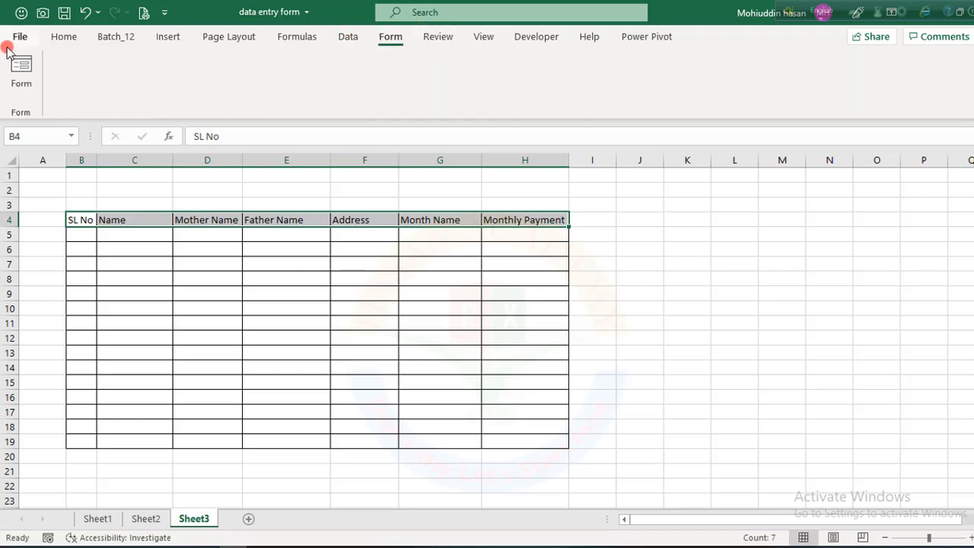
pyautogui.click(21, 73)
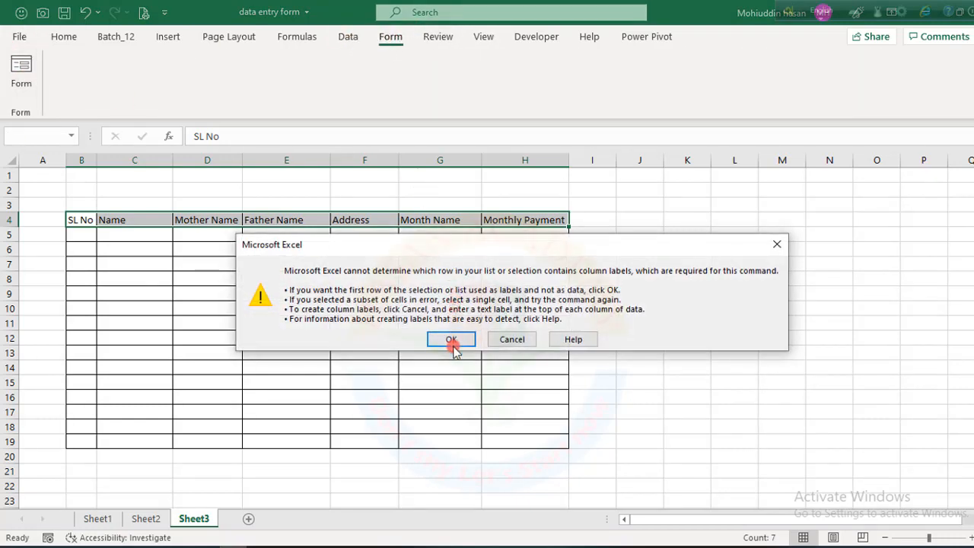
pyautogui.click(454, 341)
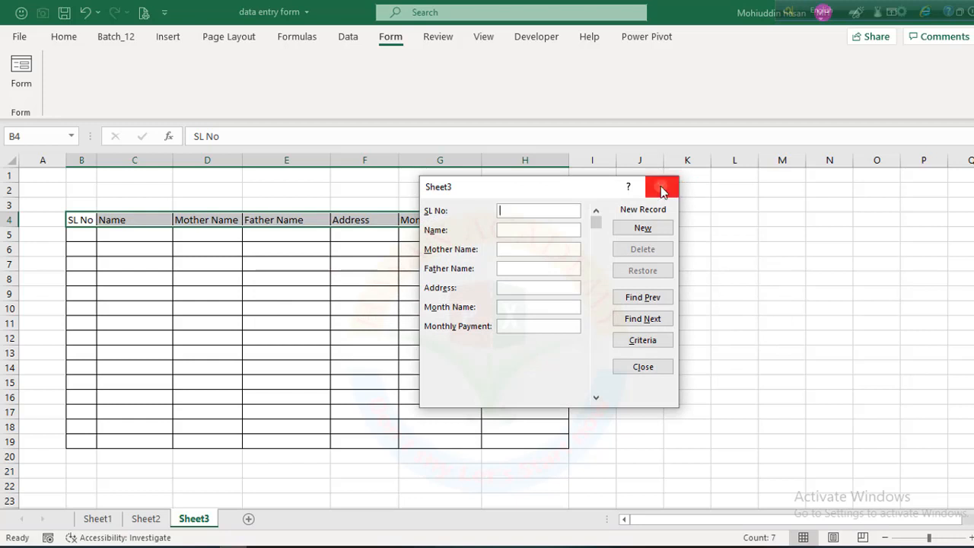
pyautogui.click(662, 190)
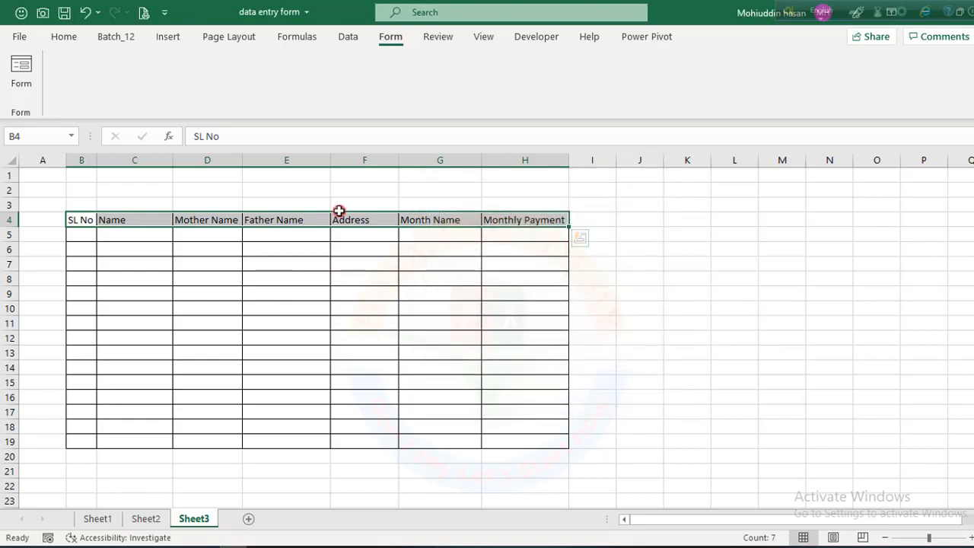
pyautogui.click(21, 38)
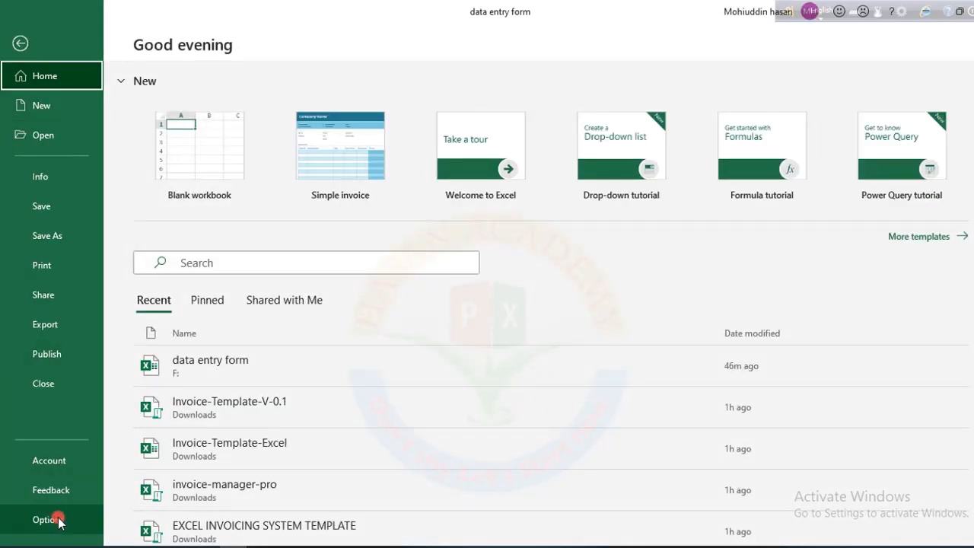
pyautogui.click(47, 520)
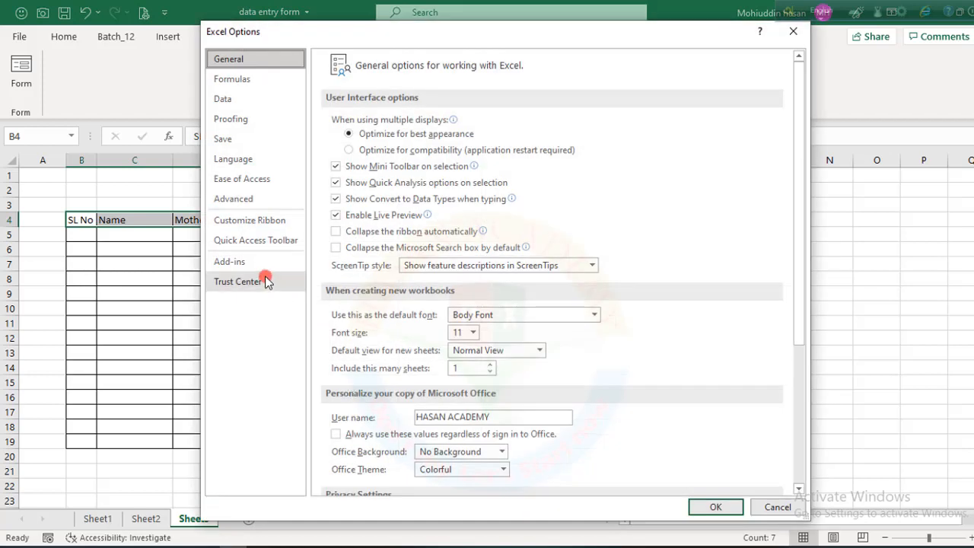
pyautogui.click(775, 508)
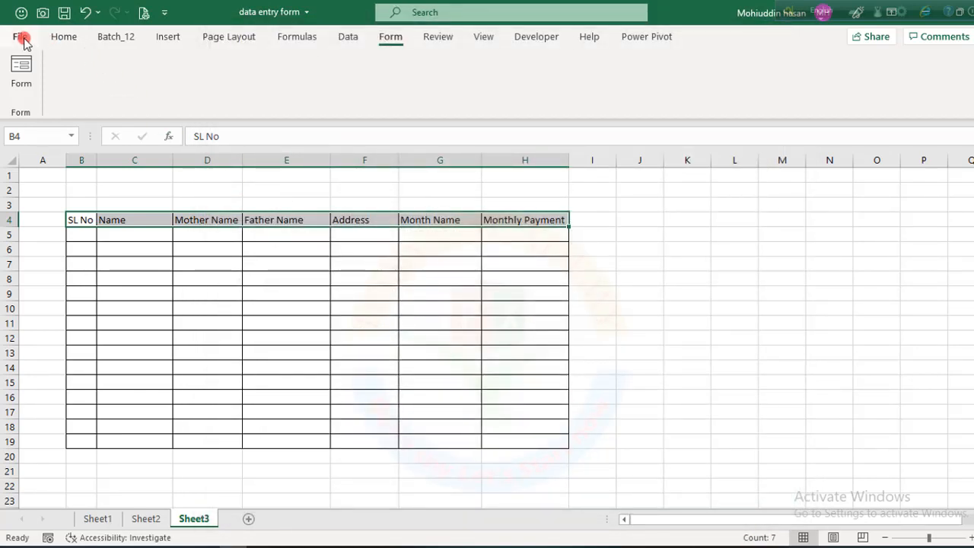
# Remove the custom Form tab in the ribbon customization settings.
pyautogui.click(20, 37)
pyautogui.click(36, 521)
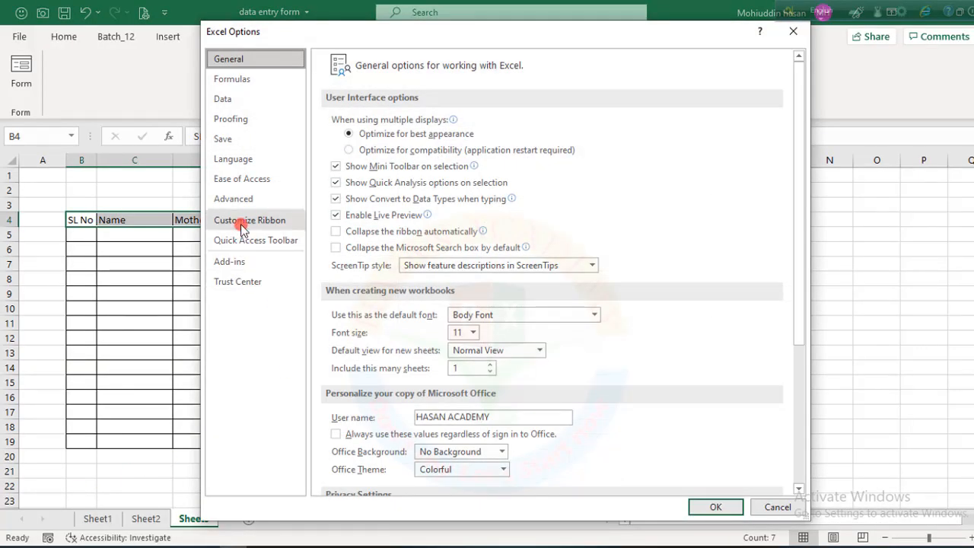
pyautogui.click(242, 227)
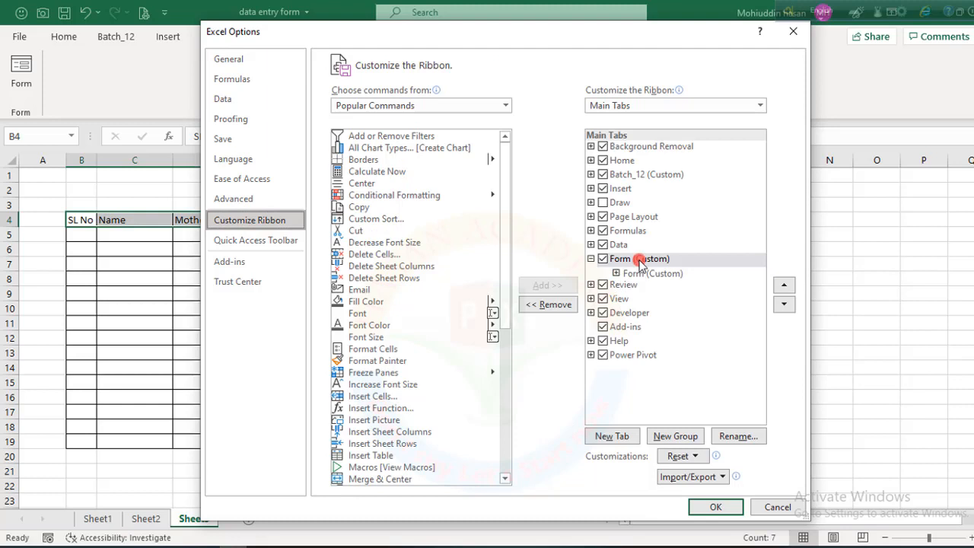
pyautogui.click(565, 306)
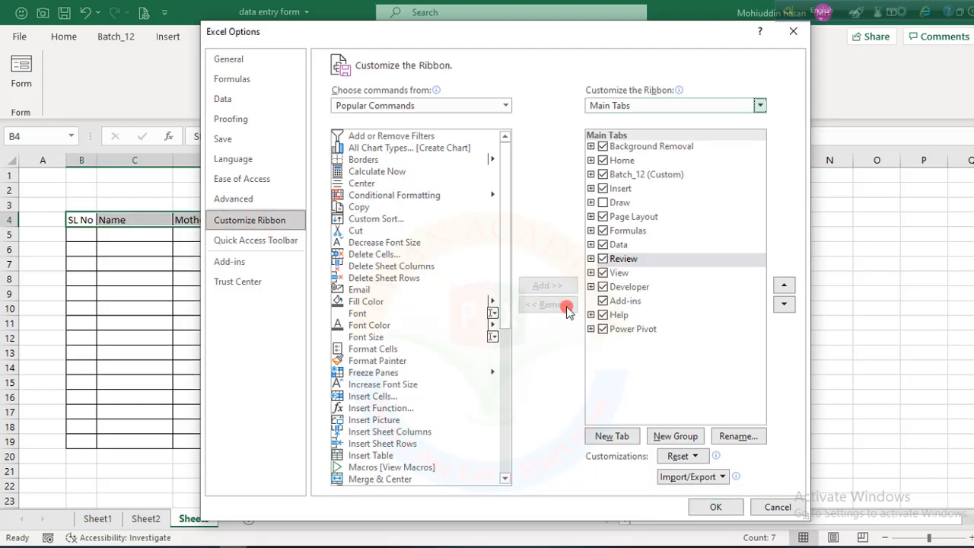
# Remove the custom Form group from the Data tab, apply the ribbon changes and check the Data tab.
pyautogui.click(591, 246)
pyautogui.click(654, 342)
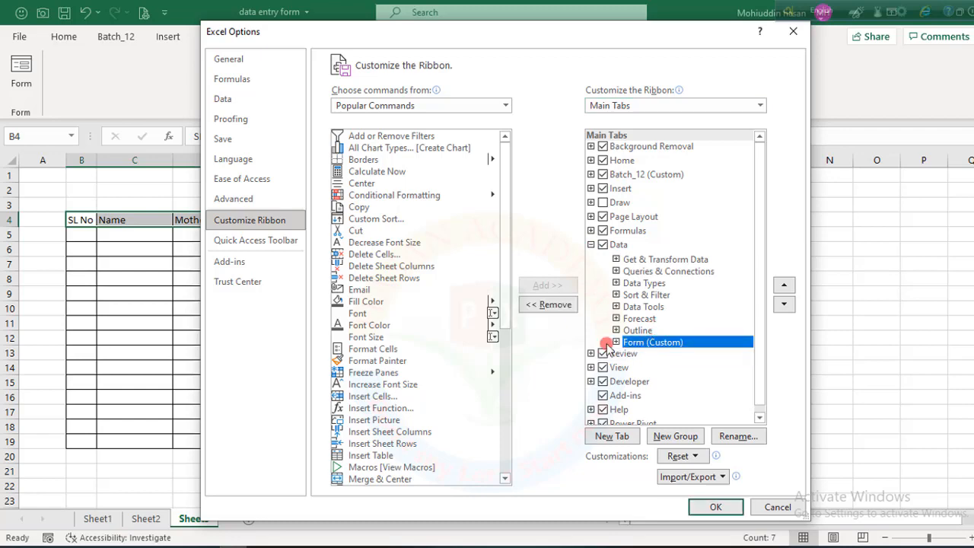
pyautogui.click(551, 305)
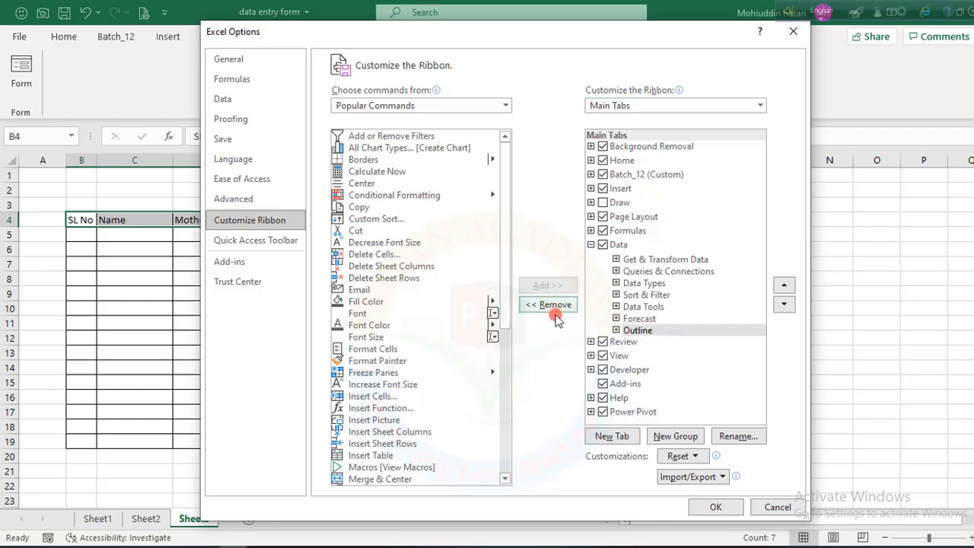
pyautogui.click(699, 508)
pyautogui.click(457, 321)
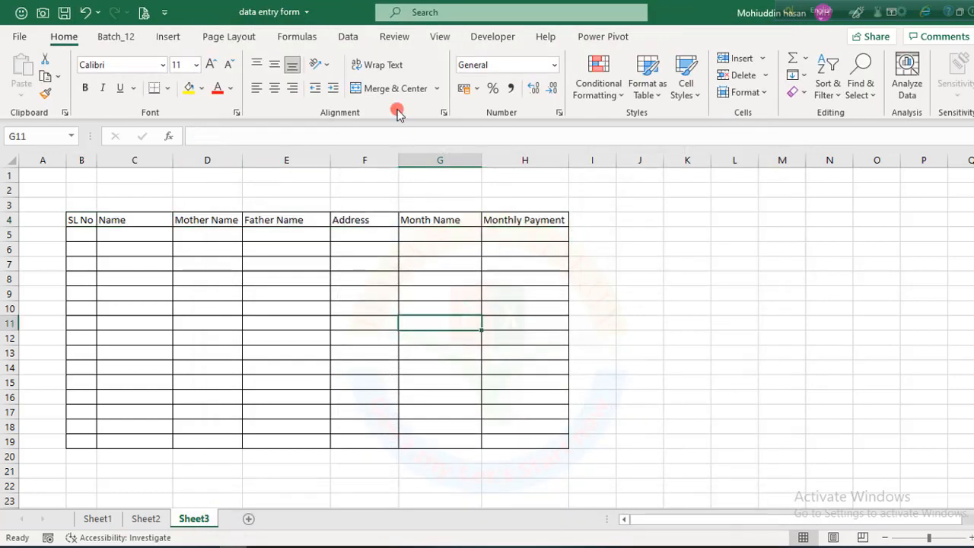
pyautogui.click(351, 42)
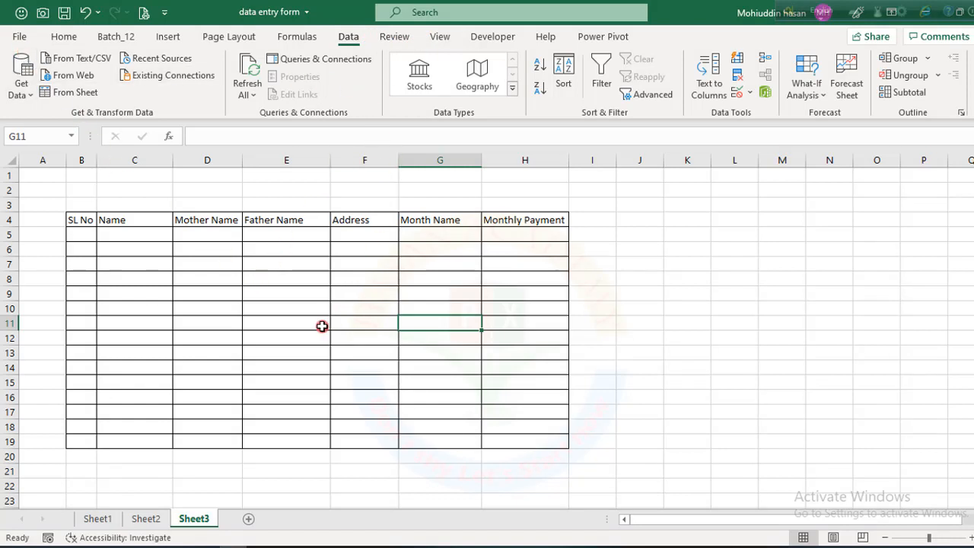
pyautogui.click(215, 302)
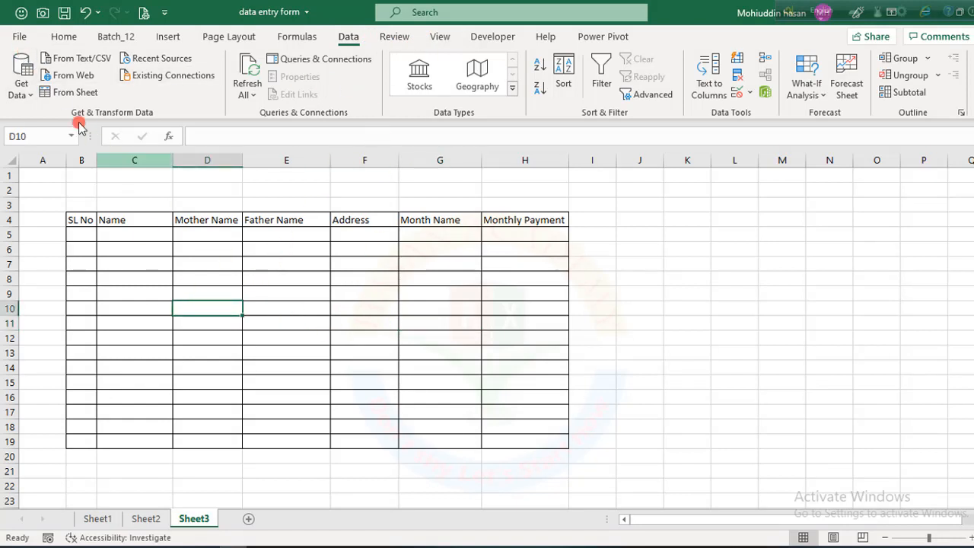
# Add a new custom tab after Data in the ribbon customization settings and name it Form.
pyautogui.click(20, 38)
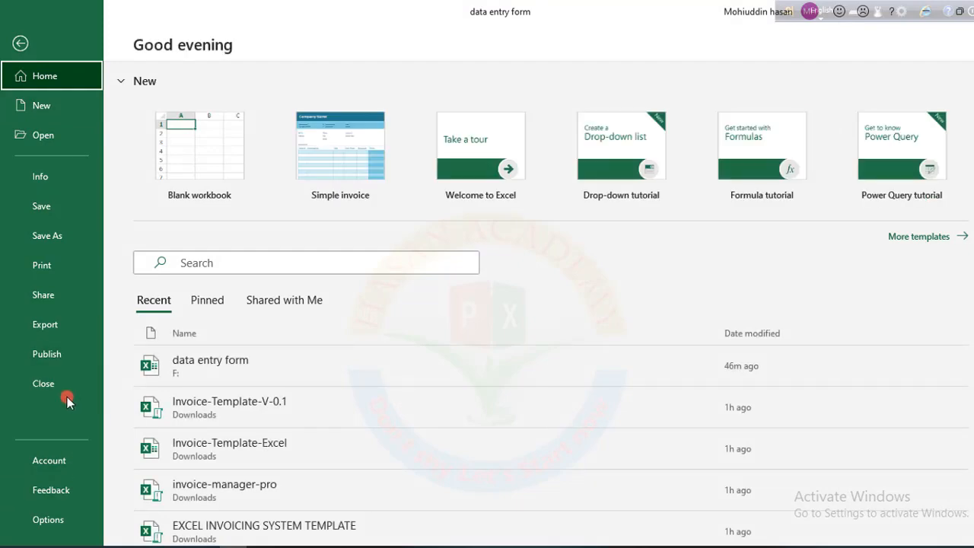
pyautogui.click(48, 523)
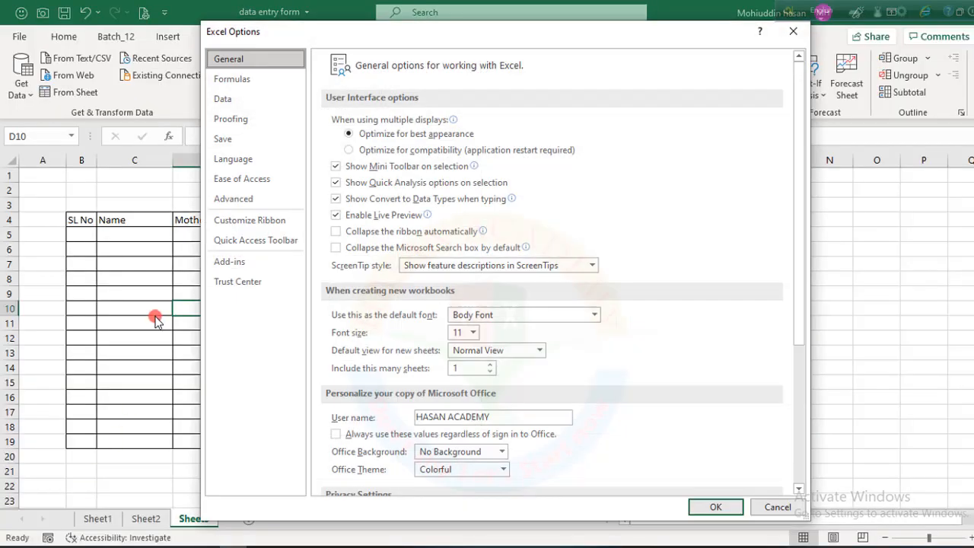
pyautogui.click(240, 224)
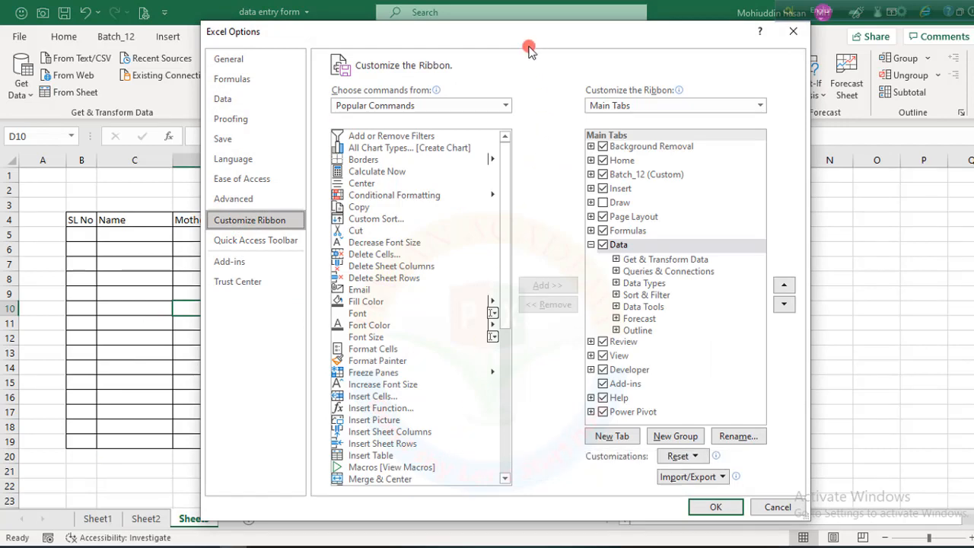
pyautogui.moveTo(524, 38); pyautogui.dragTo(490, 97)
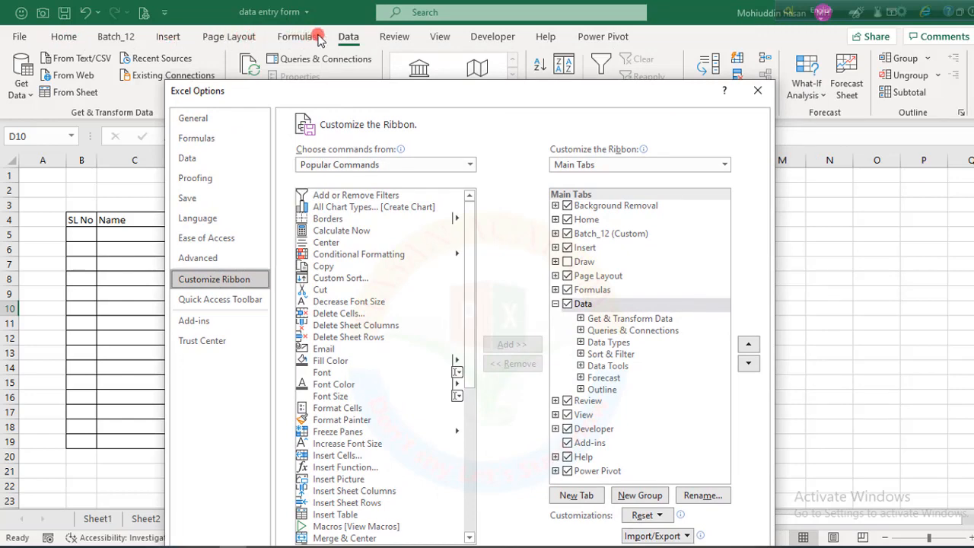
pyautogui.moveTo(456, 85); pyautogui.dragTo(512, 43)
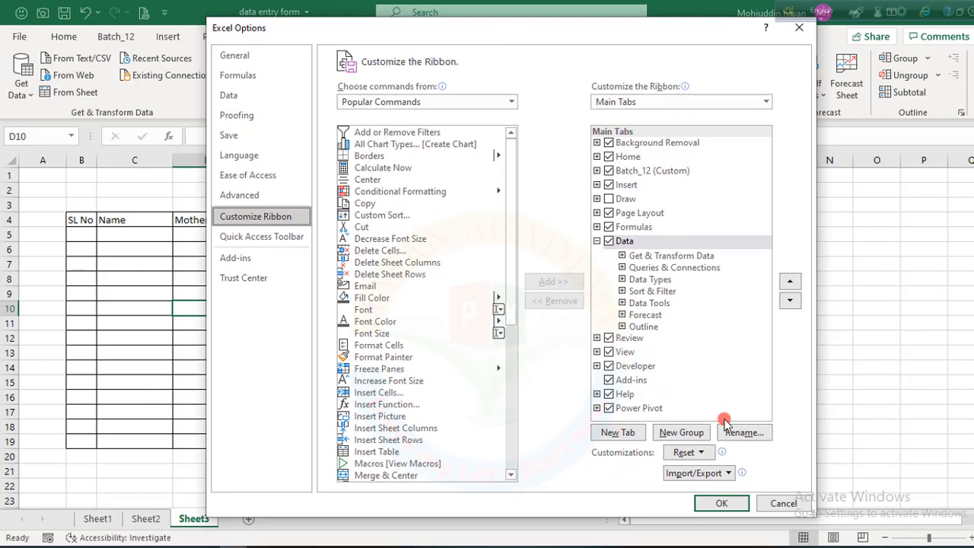
pyautogui.click(611, 432)
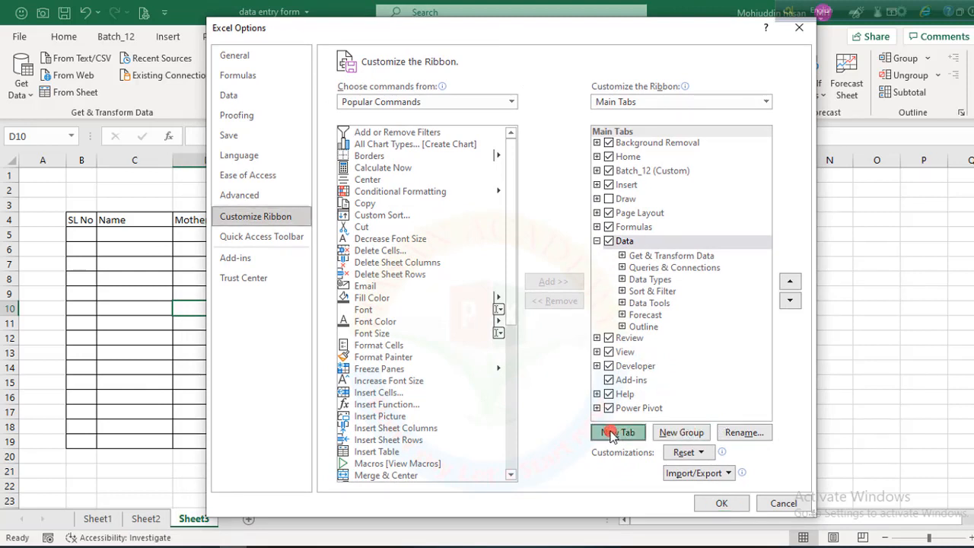
pyautogui.click(628, 338)
pyautogui.click(750, 432)
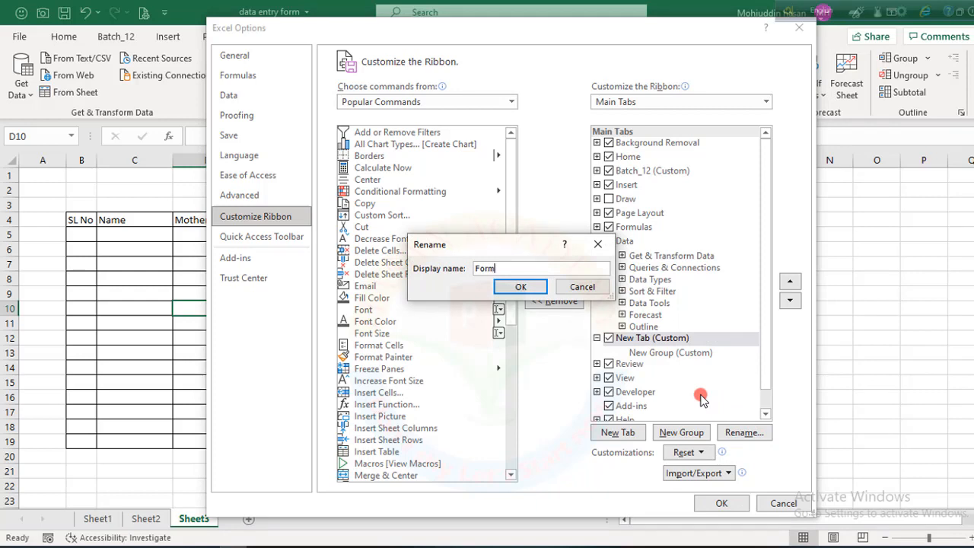
pyautogui.click(511, 287)
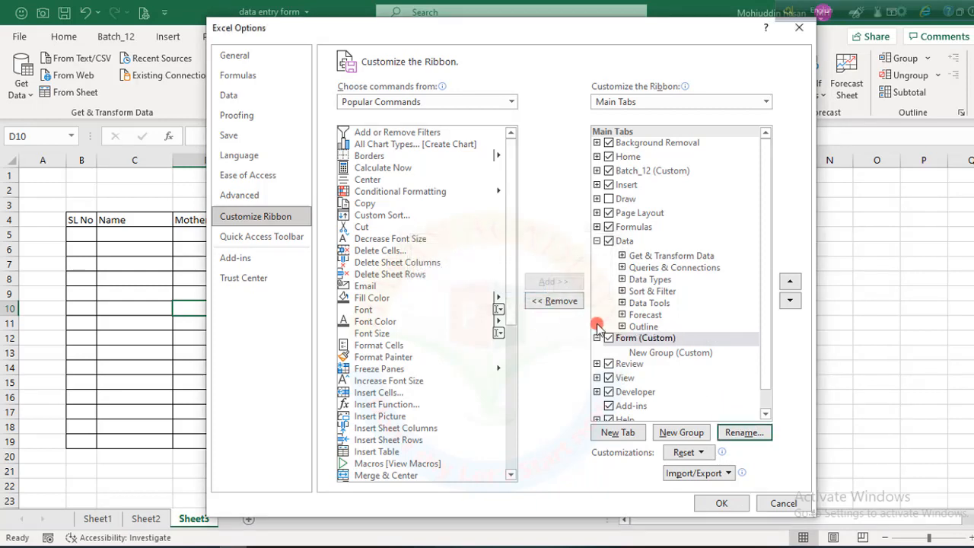
# Rename the new group in the custom Form tab as Data Form and give it a light blue square symbol.
pyautogui.click(662, 353)
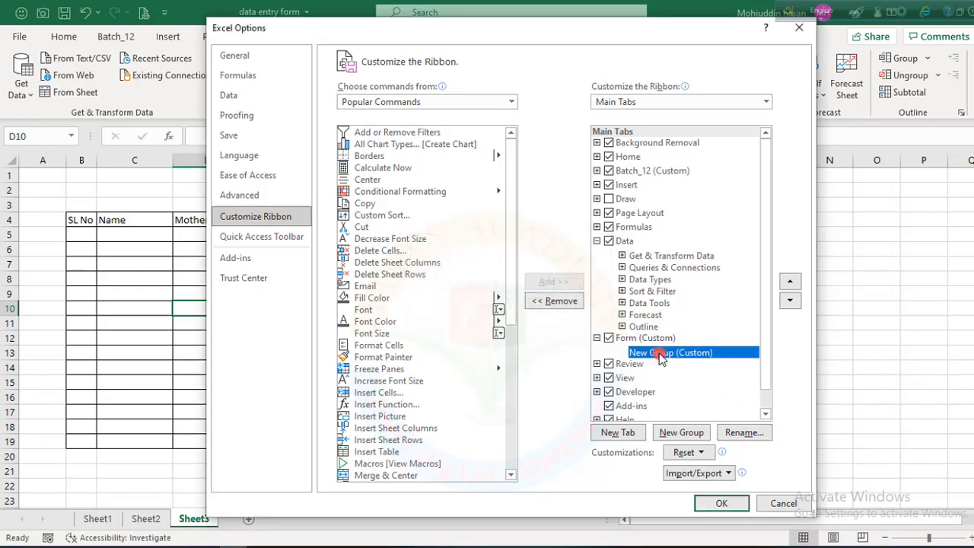
pyautogui.click(743, 434)
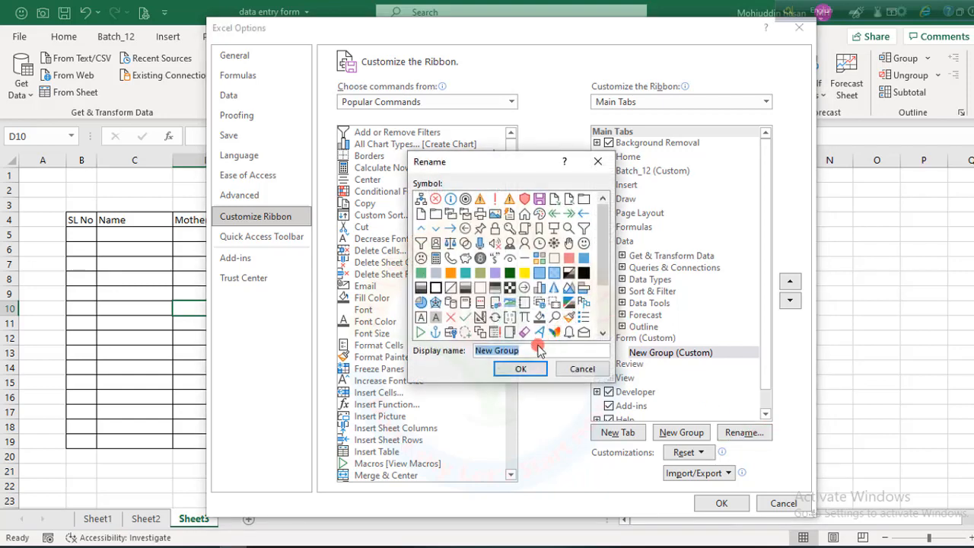
pyautogui.press('BackSpace')
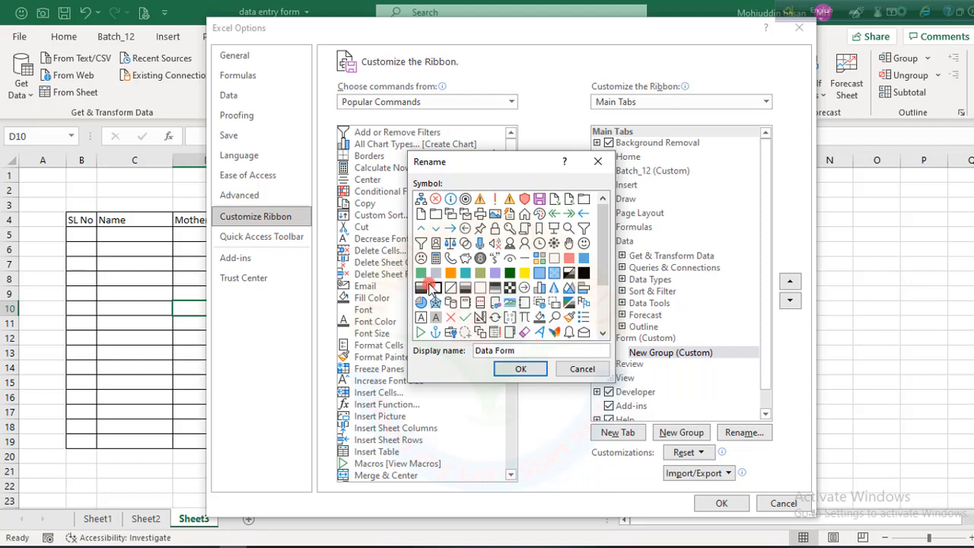
pyautogui.click(516, 370)
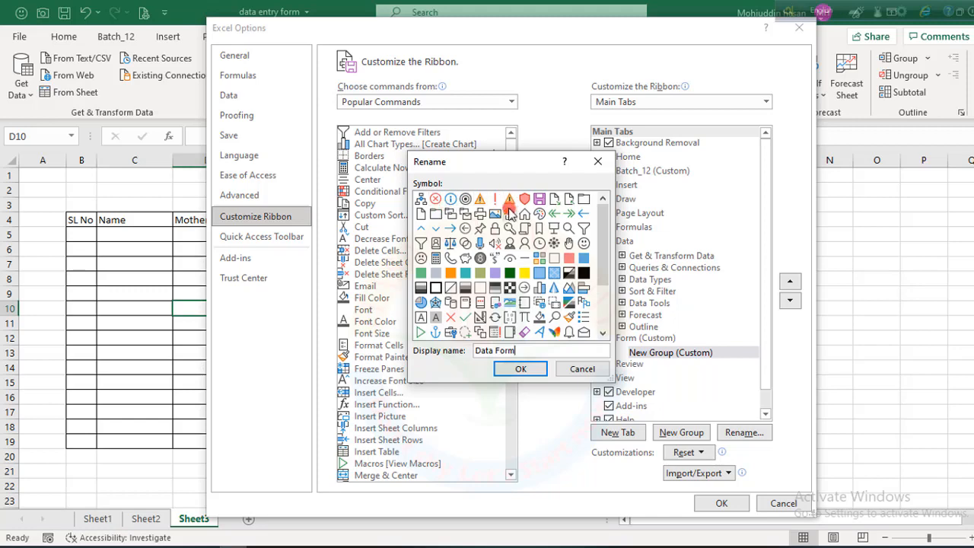
pyautogui.click(536, 274)
pyautogui.click(519, 369)
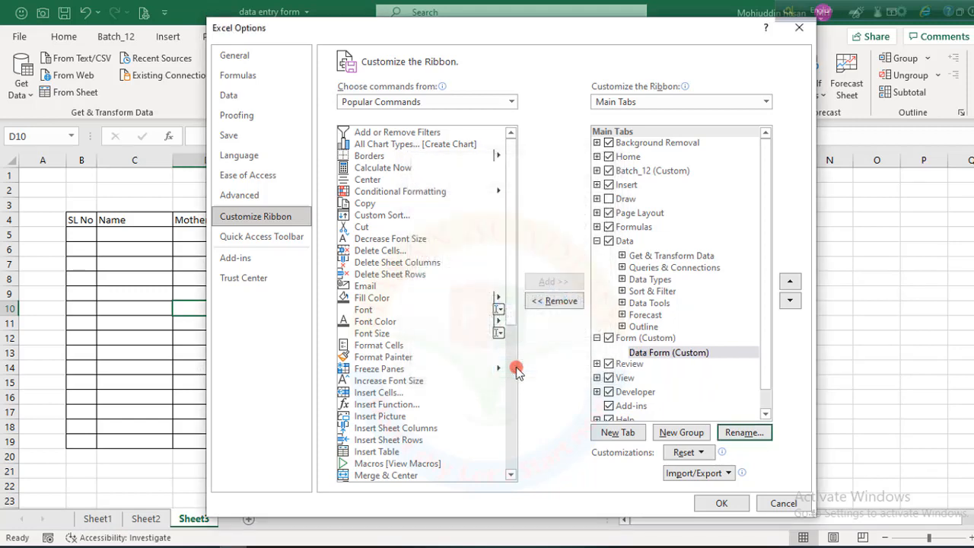
# Apply the ribbon changes and check the custom Form tab on the ribbon.
pyautogui.click(719, 504)
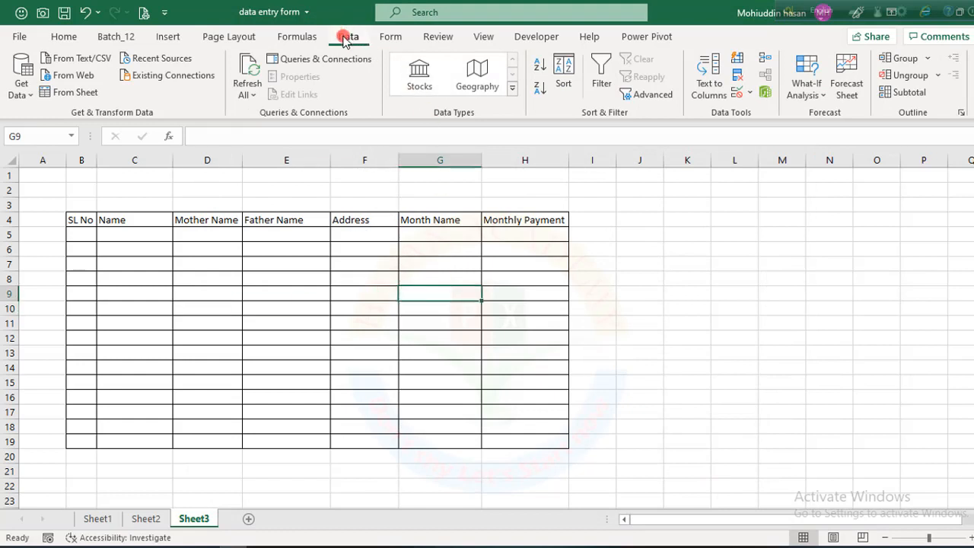
pyautogui.click(384, 37)
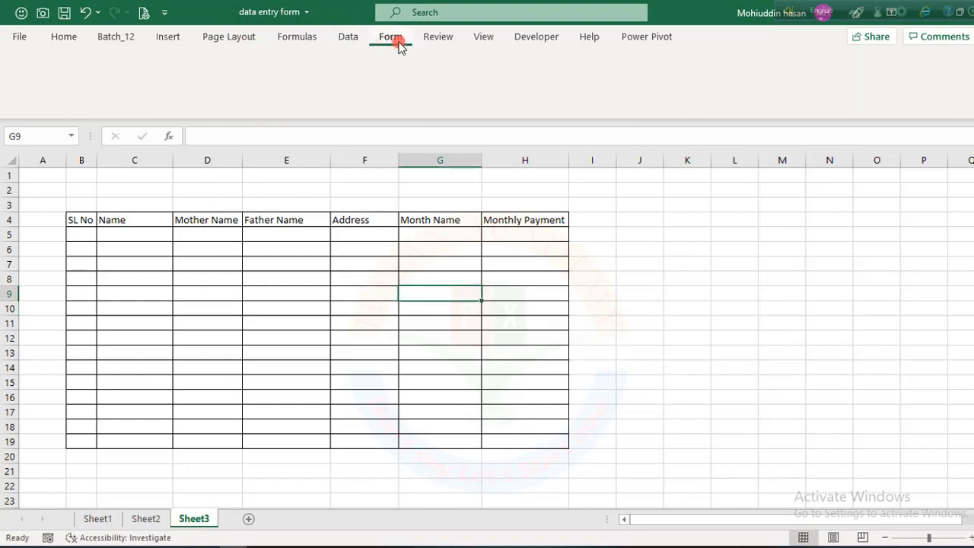
pyautogui.click(63, 38)
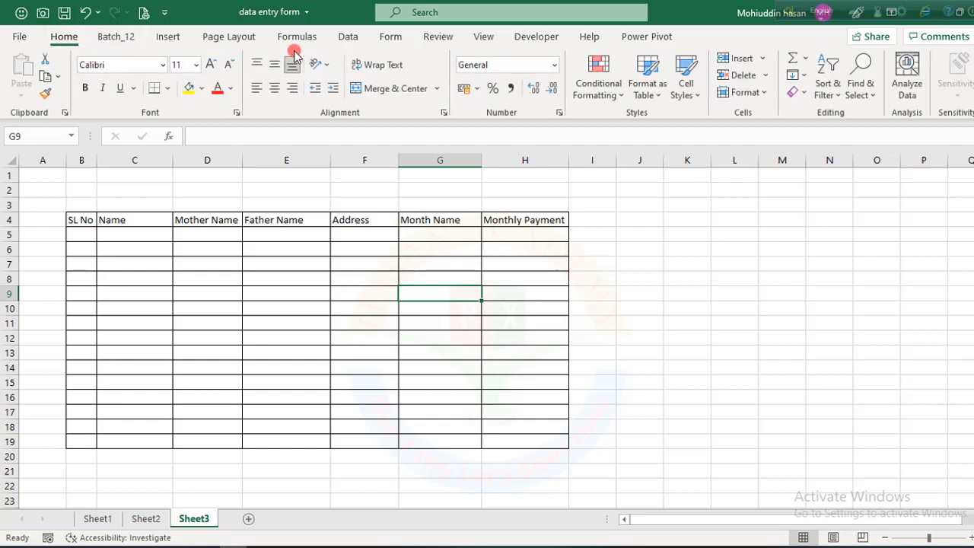
pyautogui.click(381, 38)
# Open the ribbon customization settings again, select the Data Form group and list All Commands as the command source.
pyautogui.click(20, 37)
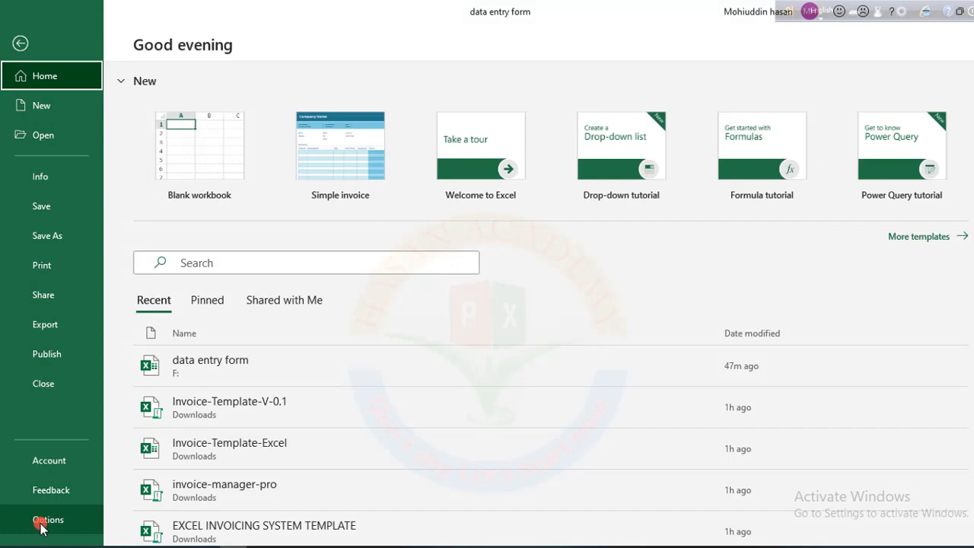
pyautogui.click(23, 520)
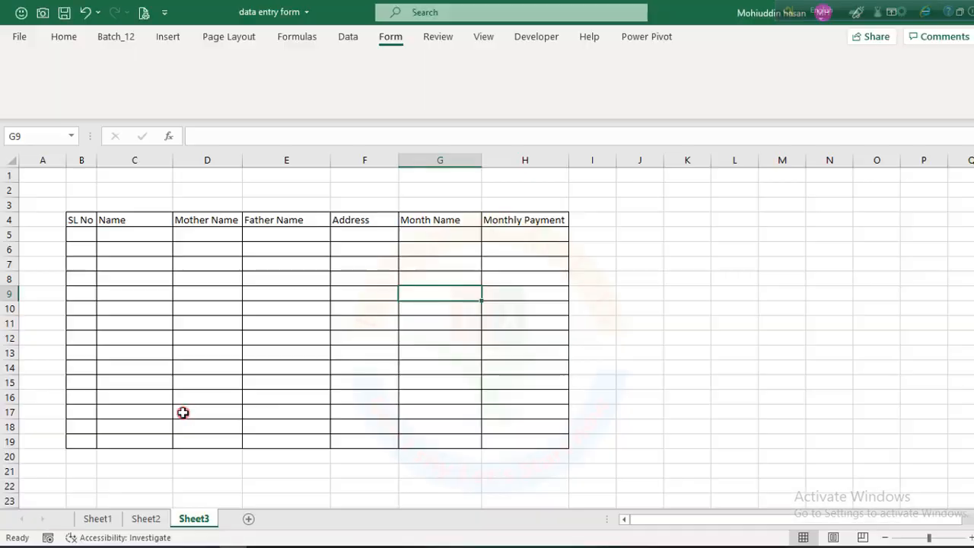
pyautogui.click(238, 221)
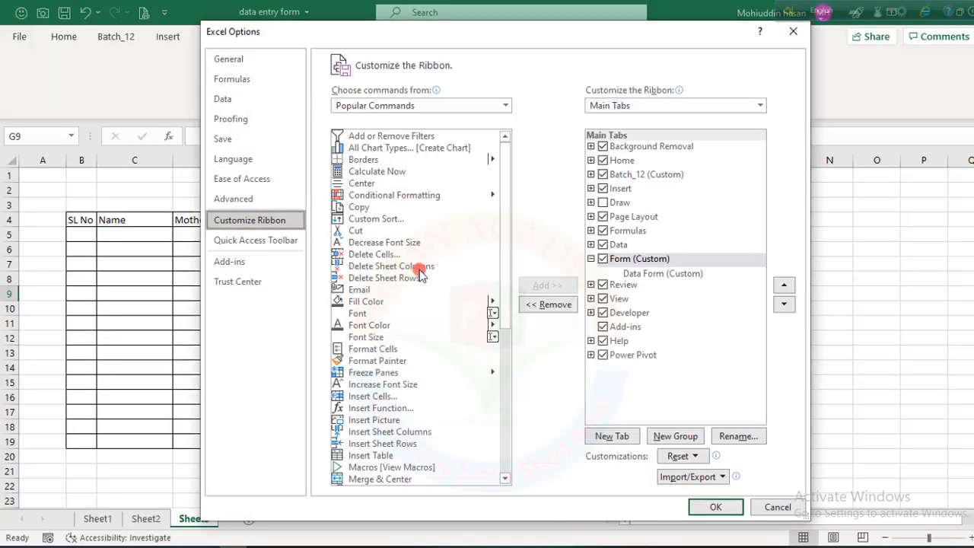
pyautogui.click(643, 274)
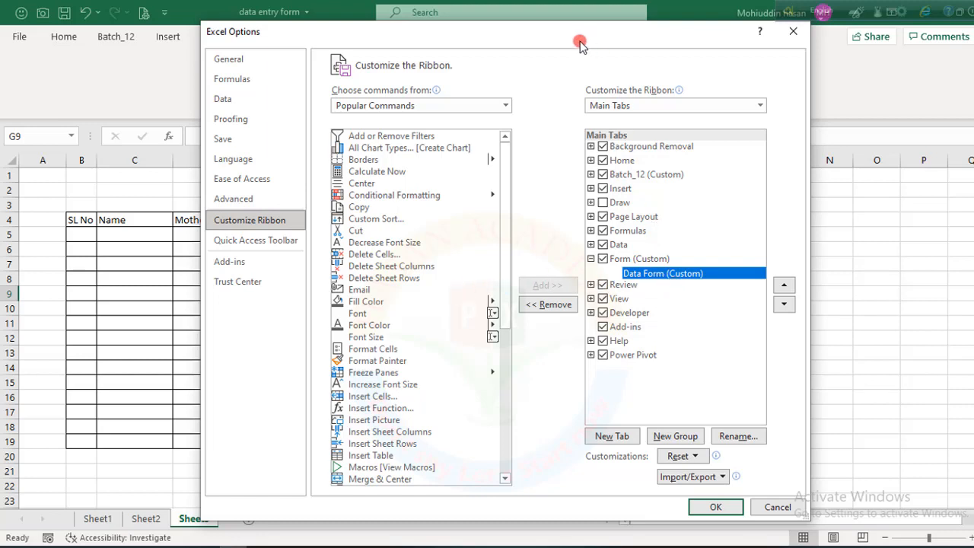
pyautogui.click(504, 105)
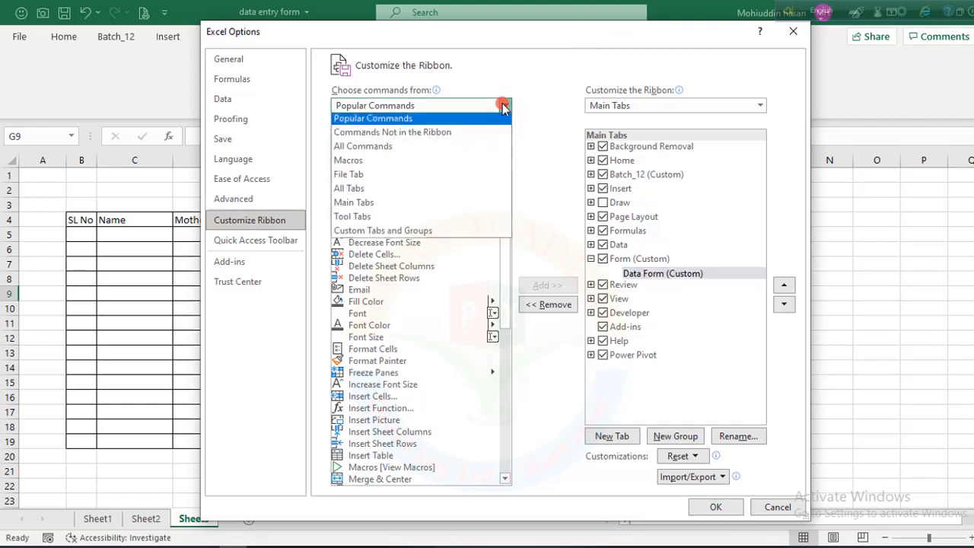
pyautogui.click(350, 152)
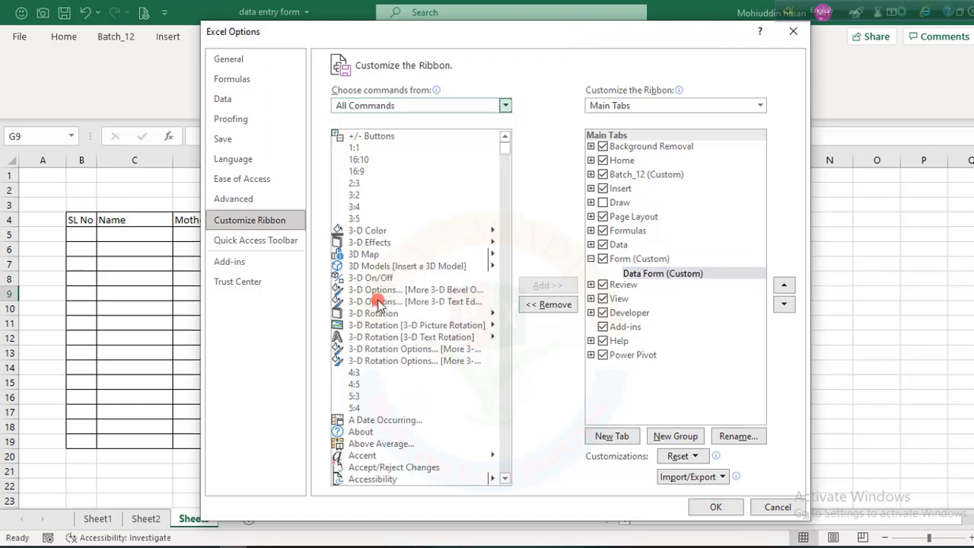
# Find the Form... command, add it to the Data Form group and apply the ribbon changes.
pyautogui.click(367, 326)
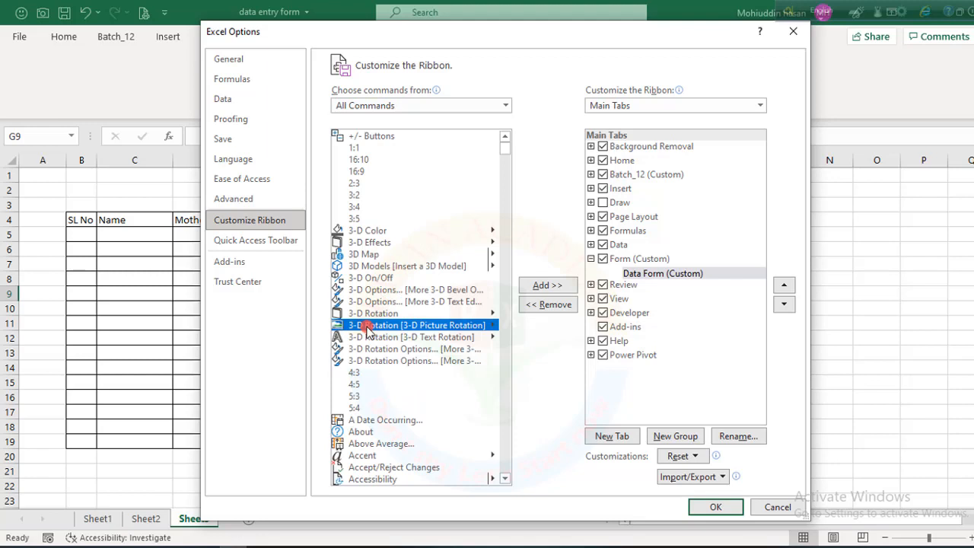
pyautogui.press('f')
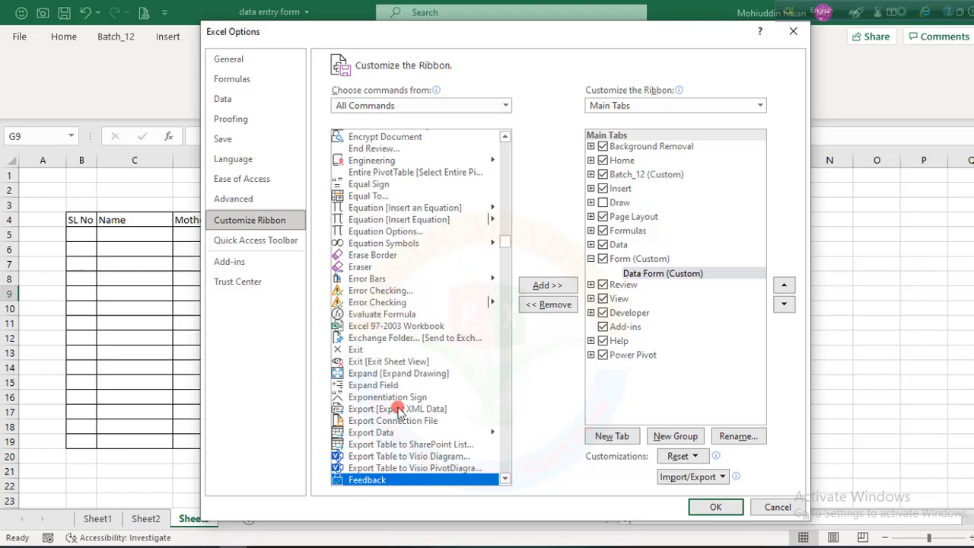
pyautogui.scroll(-2, 399, 411)
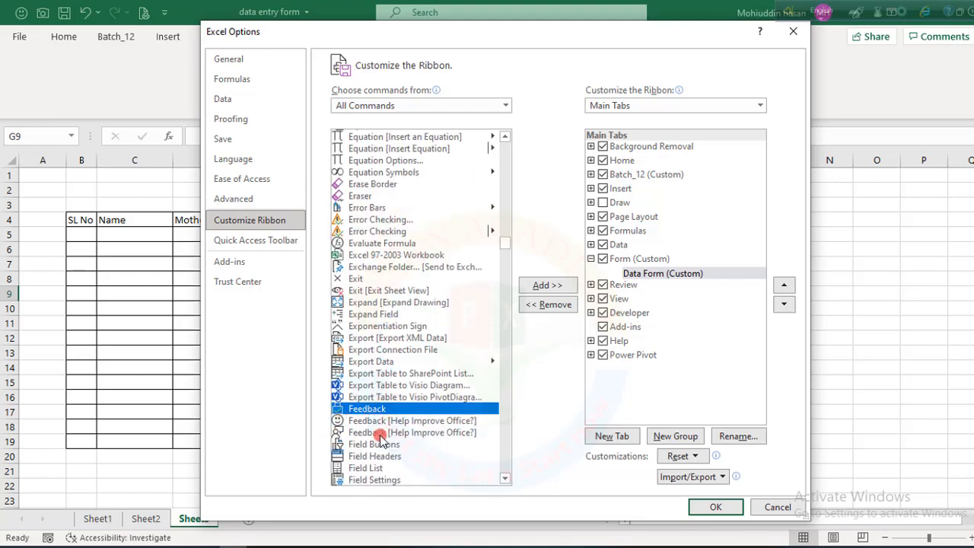
pyautogui.scroll(-6, 380, 439)
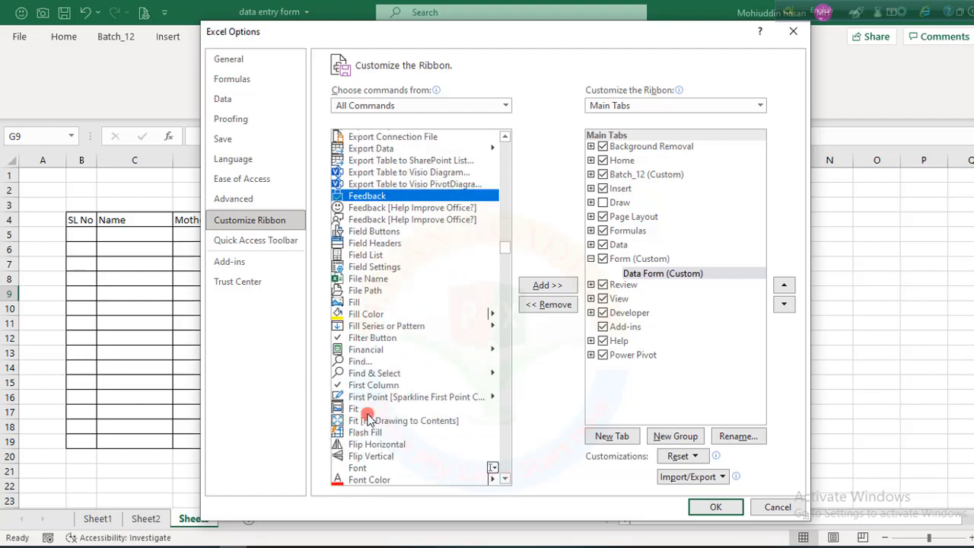
pyautogui.scroll(-3, 368, 407)
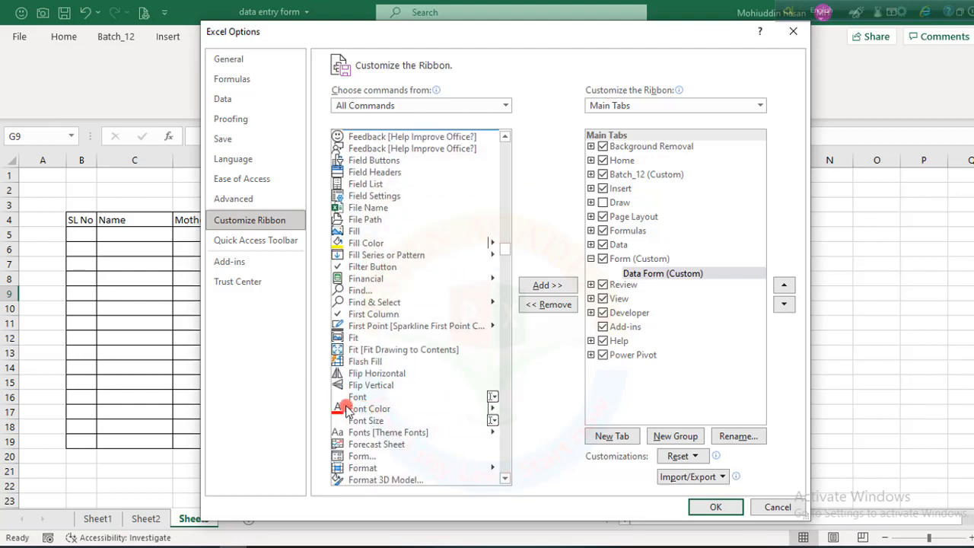
pyautogui.click(359, 421)
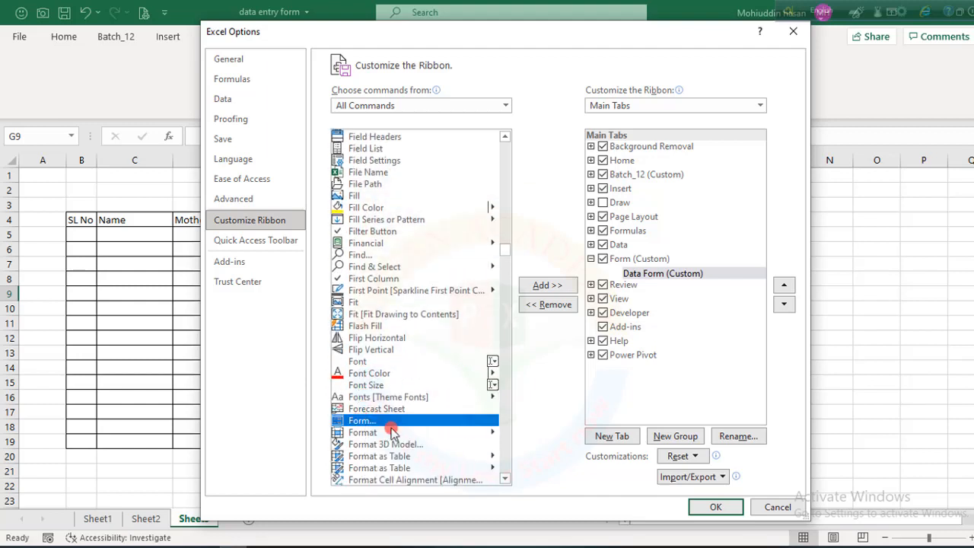
pyautogui.click(547, 285)
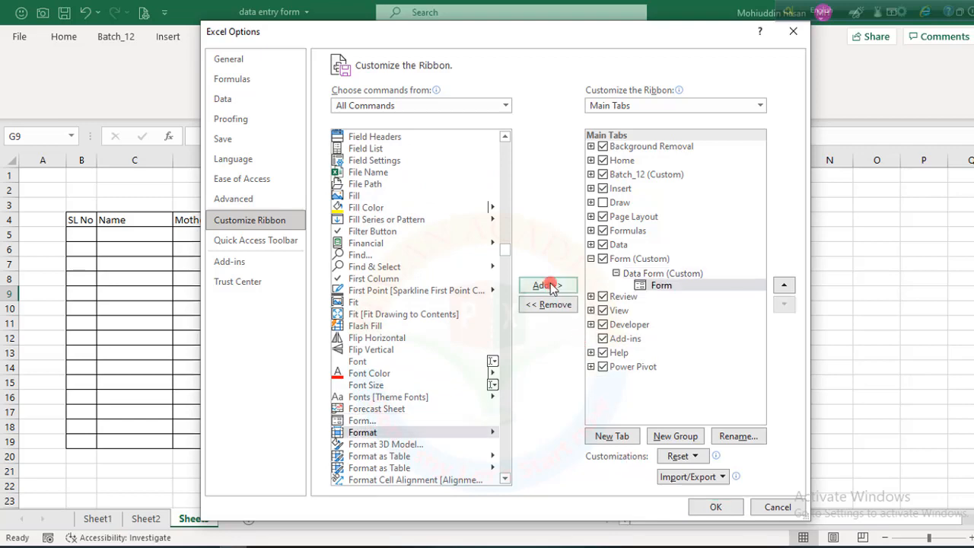
pyautogui.click(714, 507)
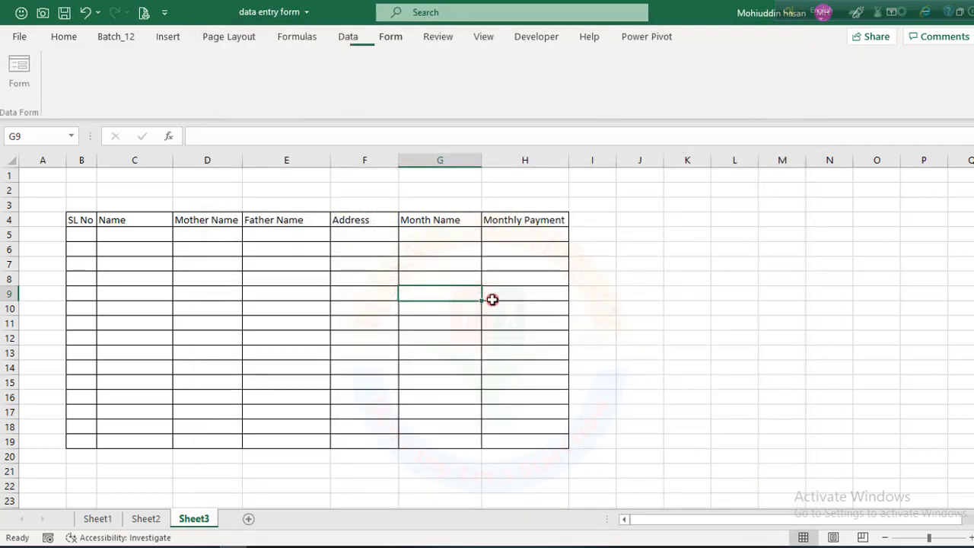
# View the data entry form for the header row B4:H4 using the custom tab's Form command, and close it.
pyautogui.click(21, 69)
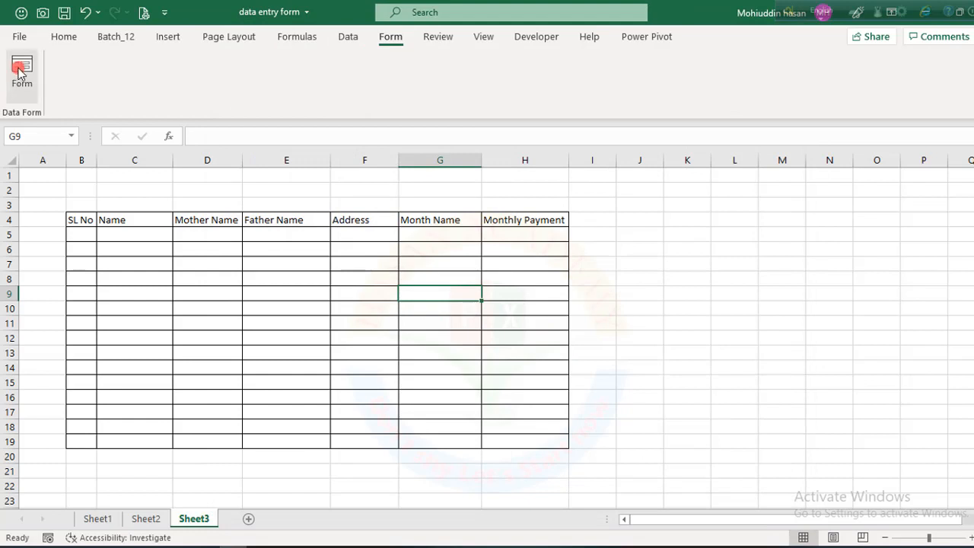
pyautogui.click(135, 320)
pyautogui.moveTo(80, 220); pyautogui.dragTo(531, 220)
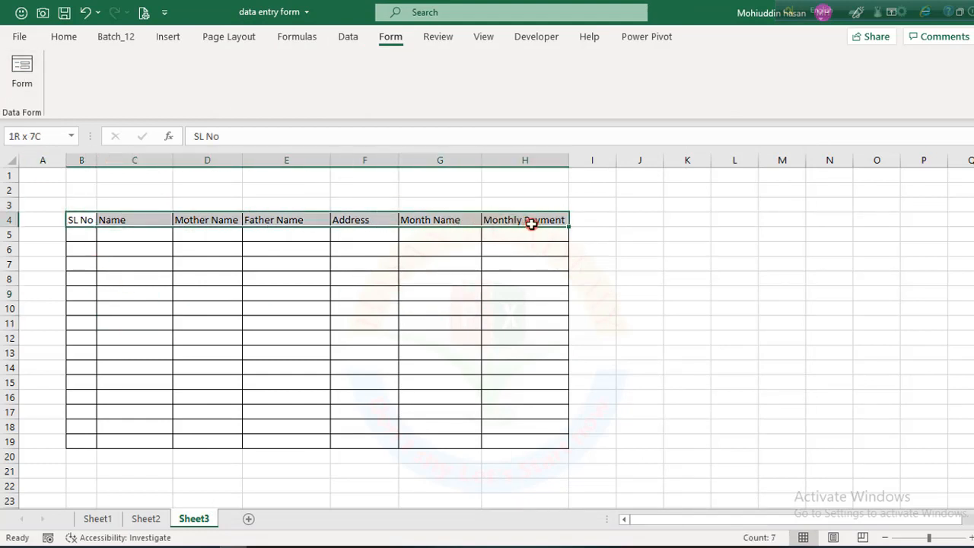
pyautogui.click(22, 70)
pyautogui.click(454, 337)
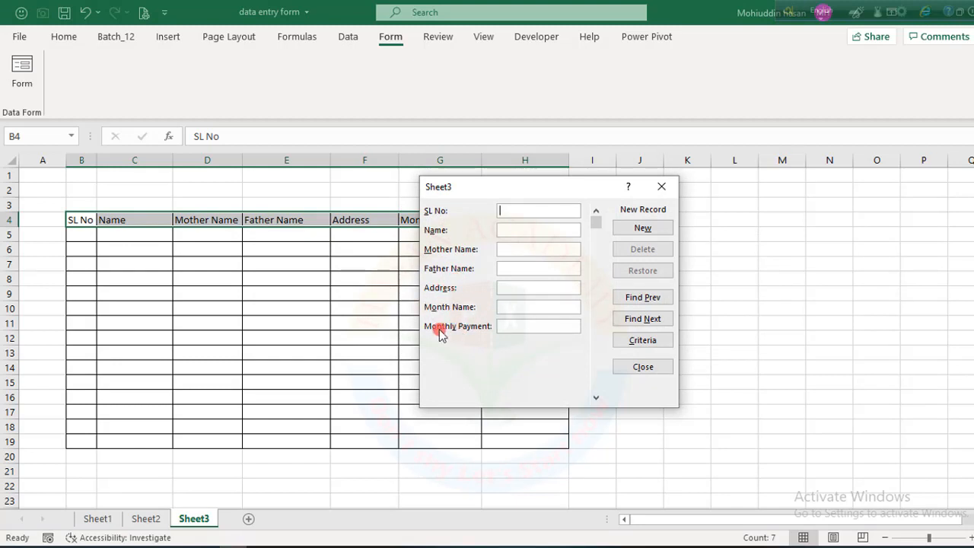
pyautogui.moveTo(516, 200); pyautogui.dragTo(443, 277)
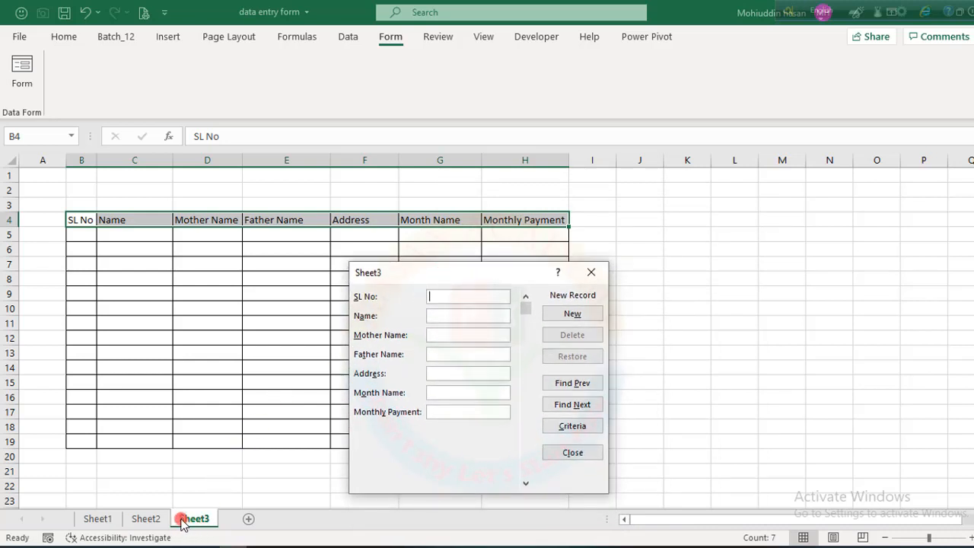
pyautogui.click(593, 274)
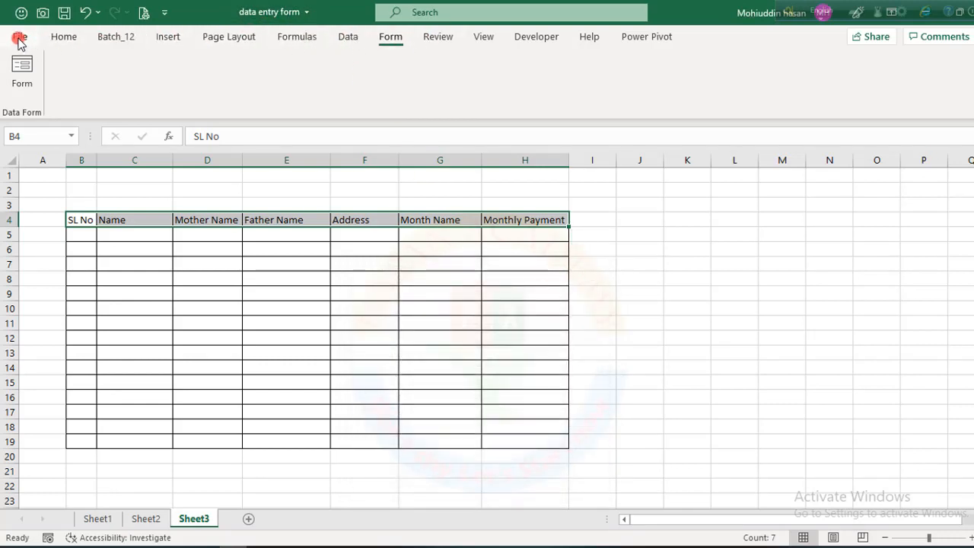
# Add a new custom group after Outline in the Data tab through the ribbon customization settings and name it Form.
pyautogui.click(350, 37)
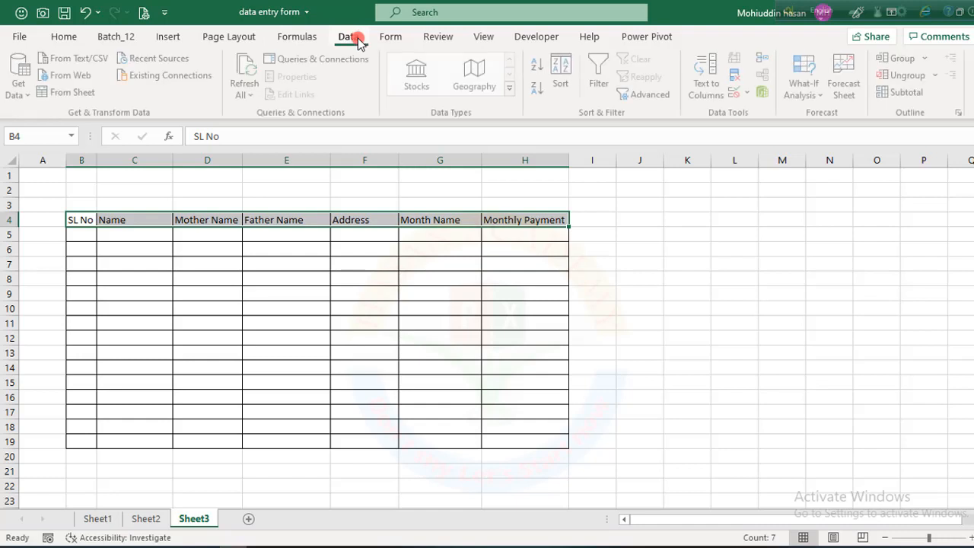
pyautogui.click(19, 38)
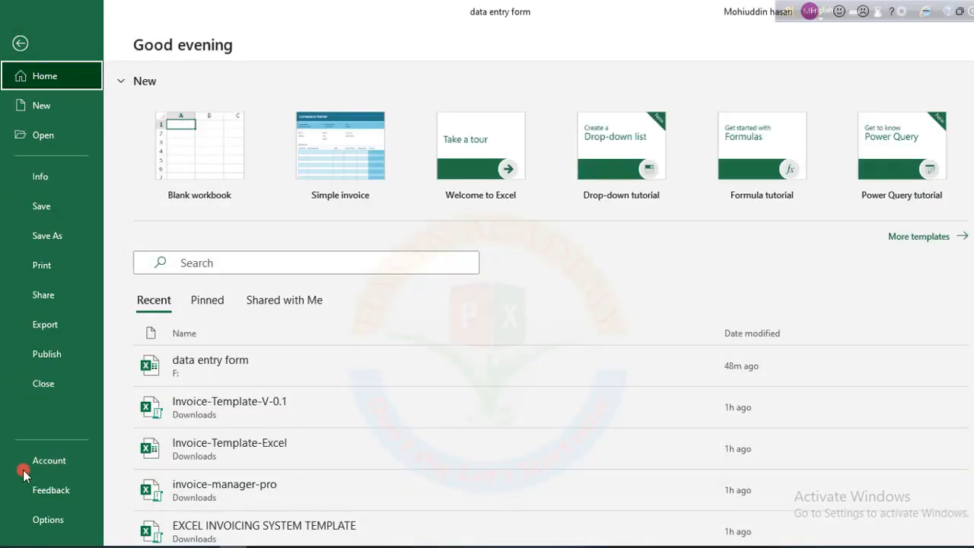
pyautogui.click(37, 522)
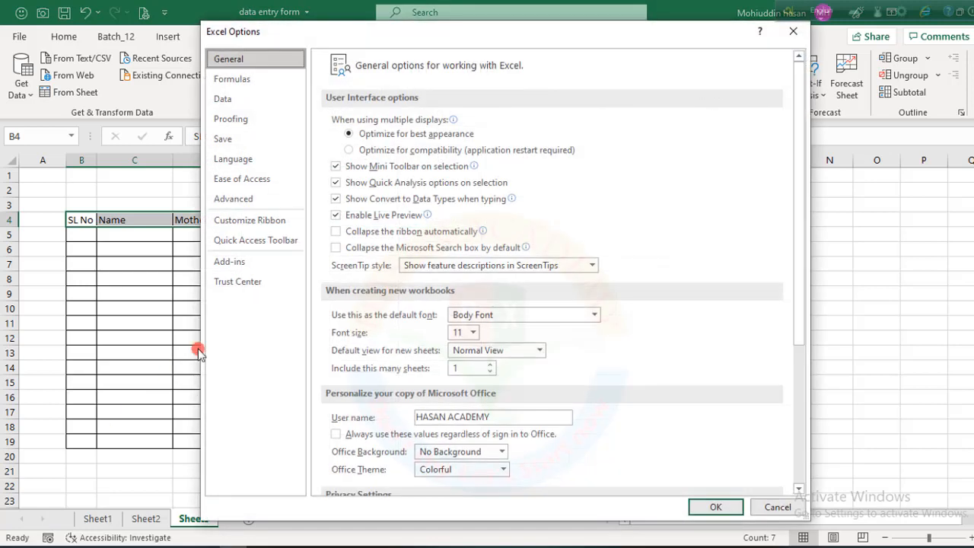
pyautogui.click(247, 221)
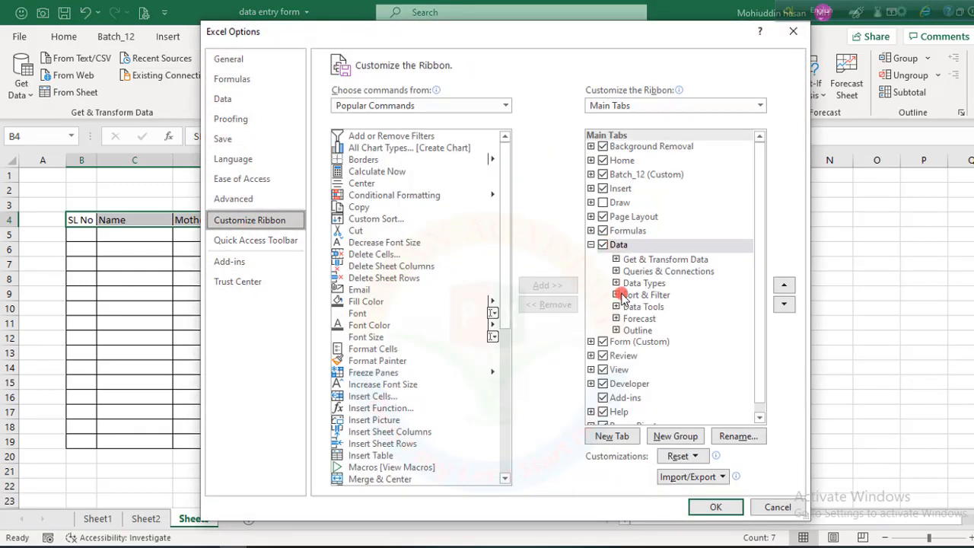
pyautogui.click(629, 330)
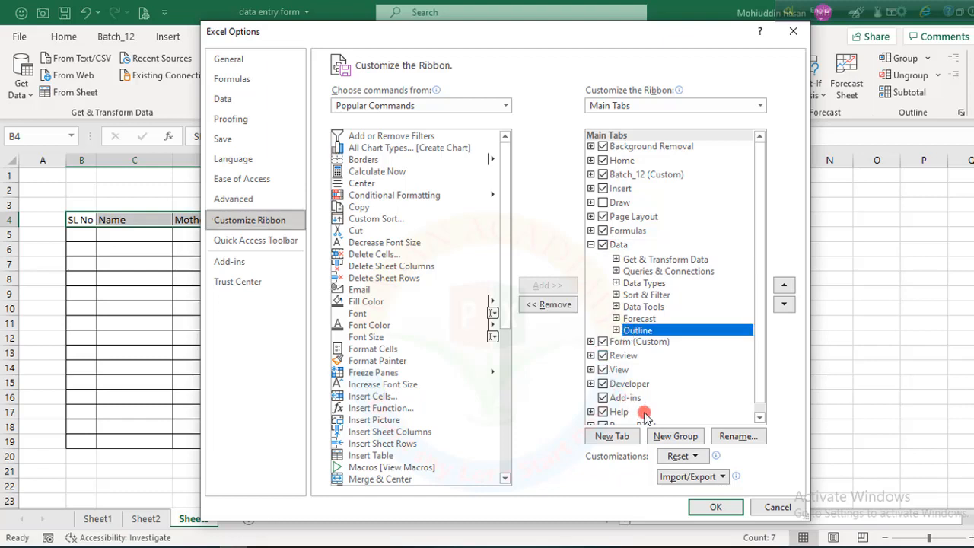
pyautogui.click(675, 439)
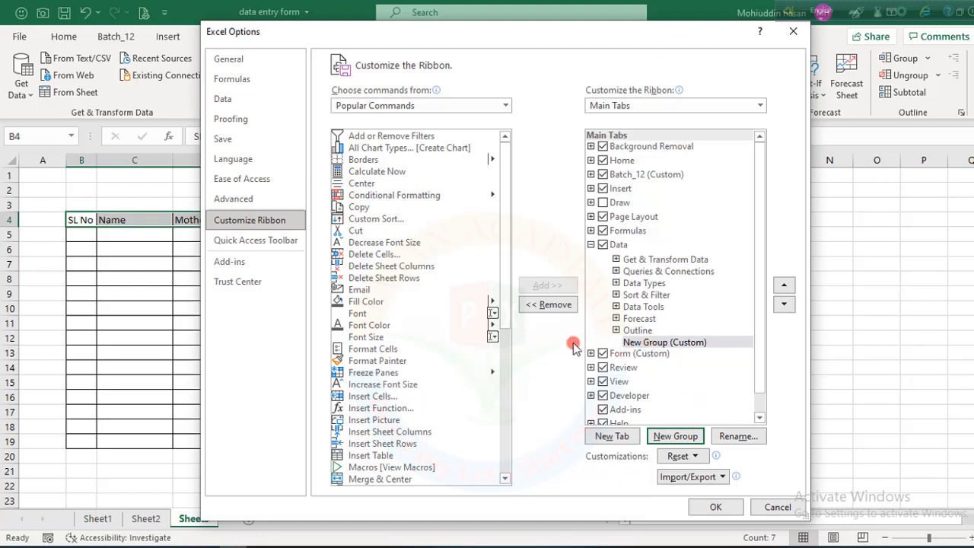
pyautogui.click(737, 437)
pyautogui.press('BackSpace')
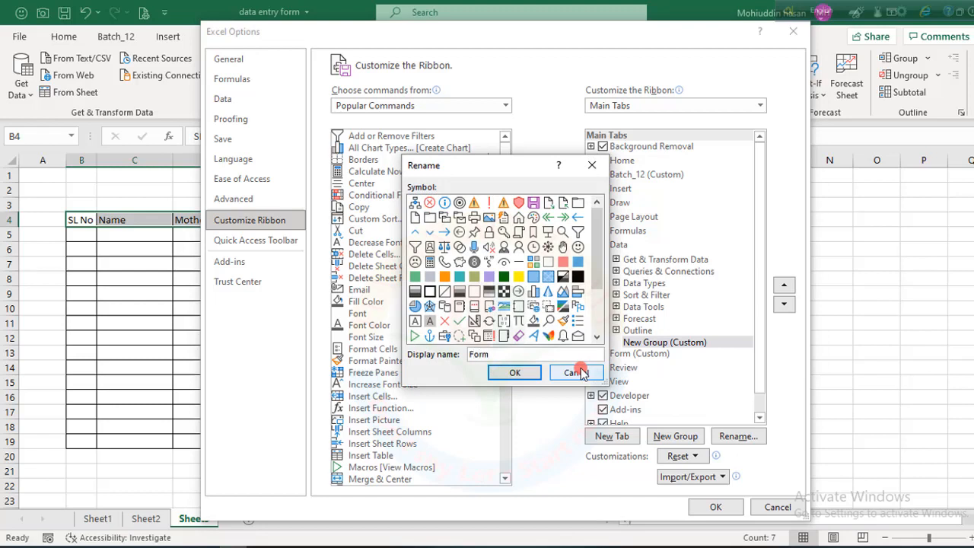
pyautogui.click(515, 372)
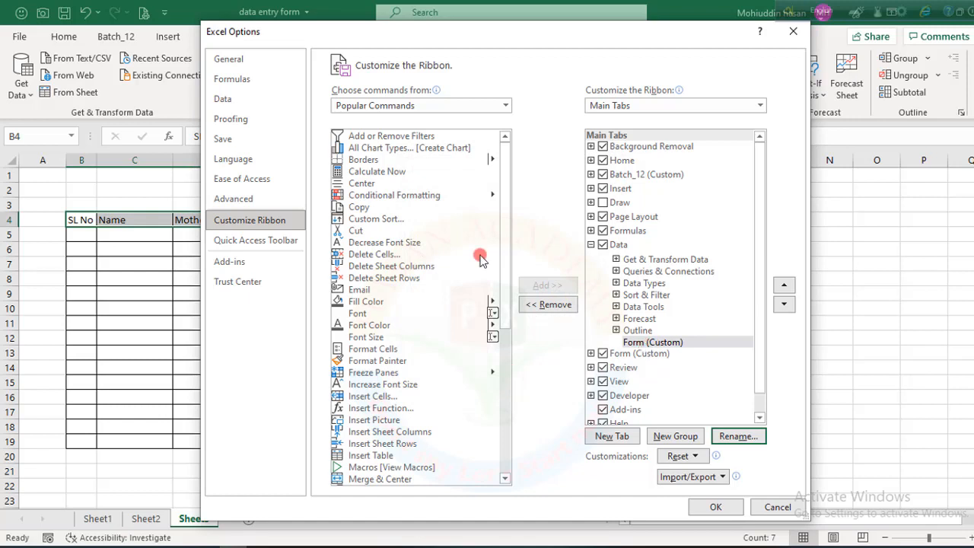
# Add the Form... command from All Commands to the Data tab's custom Form group and apply the ribbon changes.
pyautogui.click(504, 106)
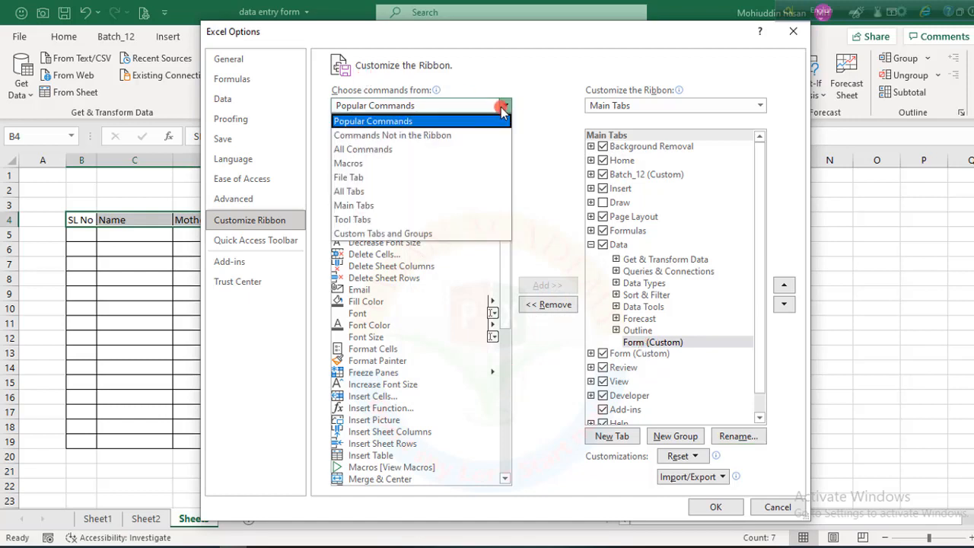
pyautogui.click(400, 150)
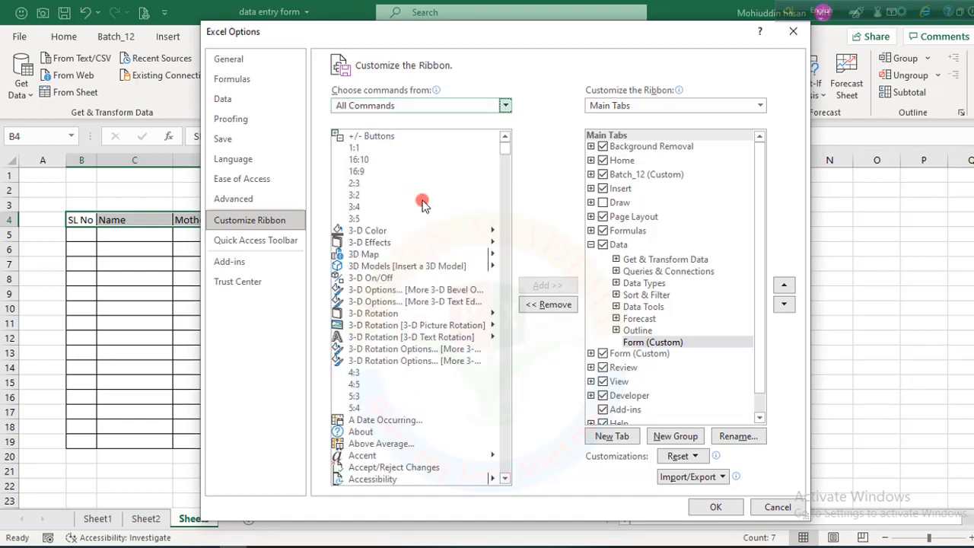
pyautogui.click(378, 314)
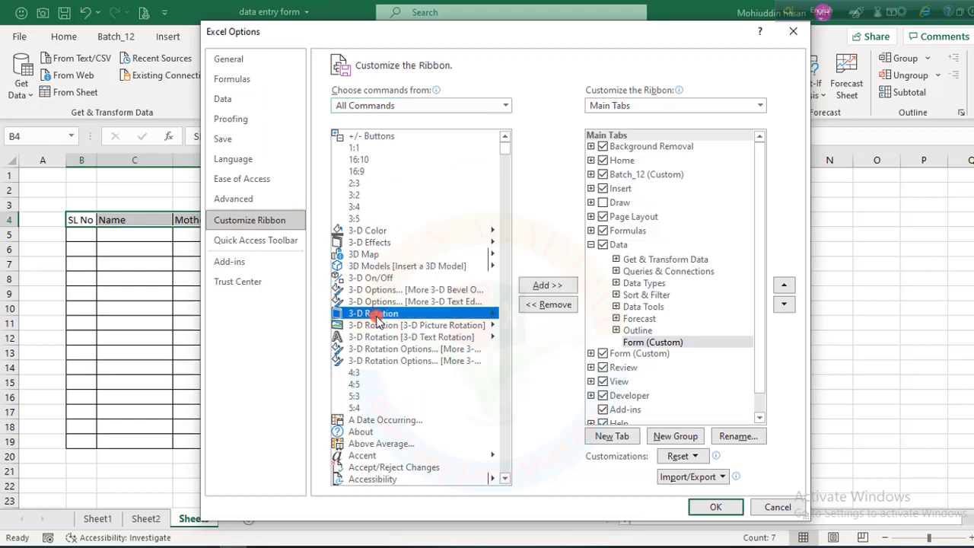
pyautogui.press('f')
pyautogui.scroll(-9, 377, 343)
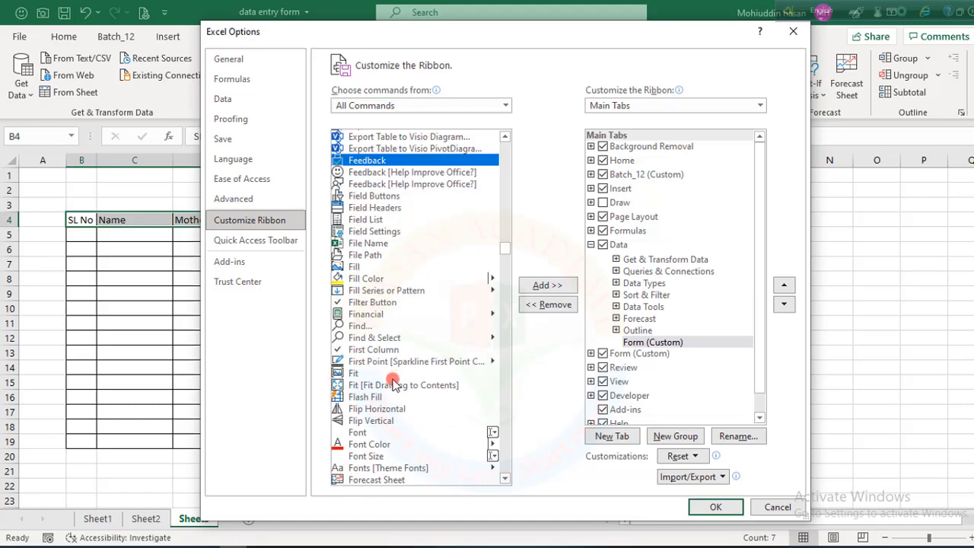
pyautogui.scroll(-2, 392, 381)
pyautogui.click(362, 421)
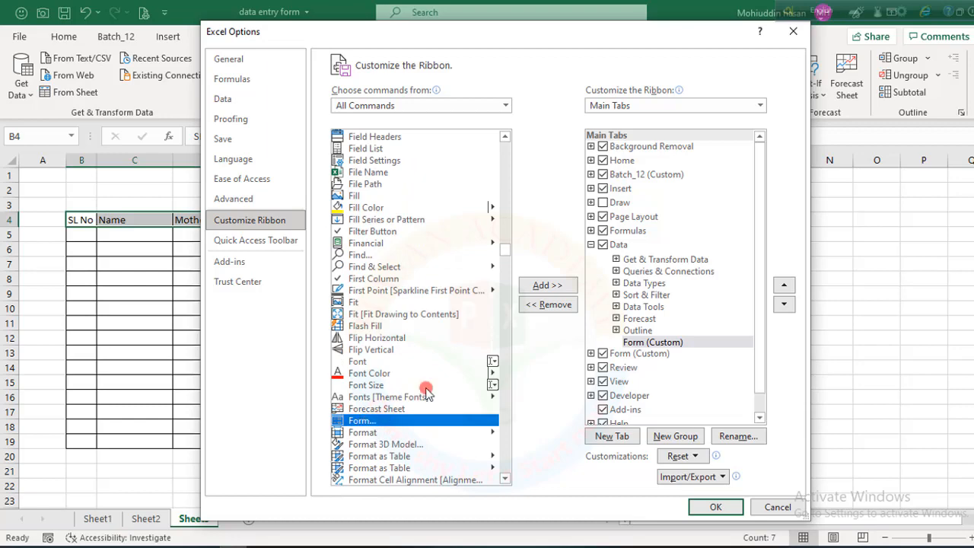
pyautogui.click(548, 285)
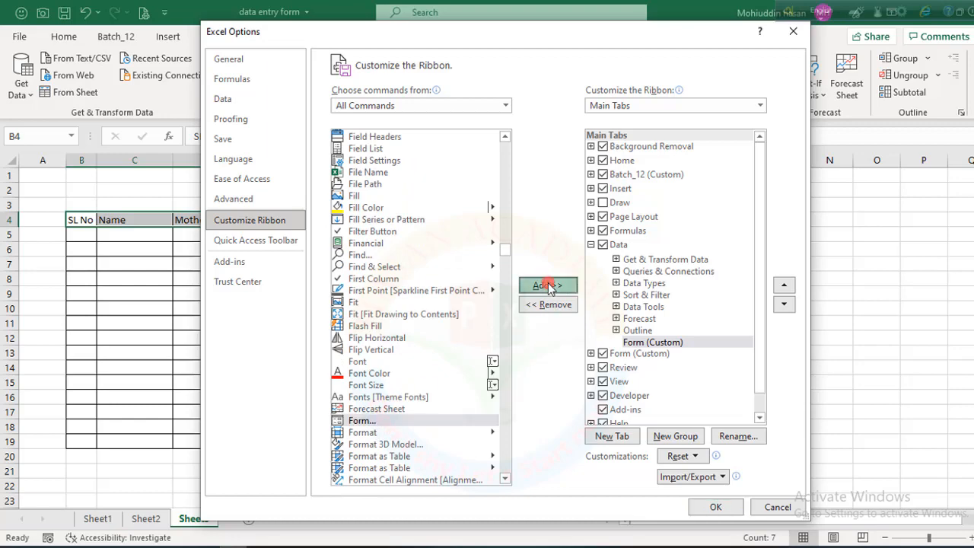
pyautogui.click(716, 507)
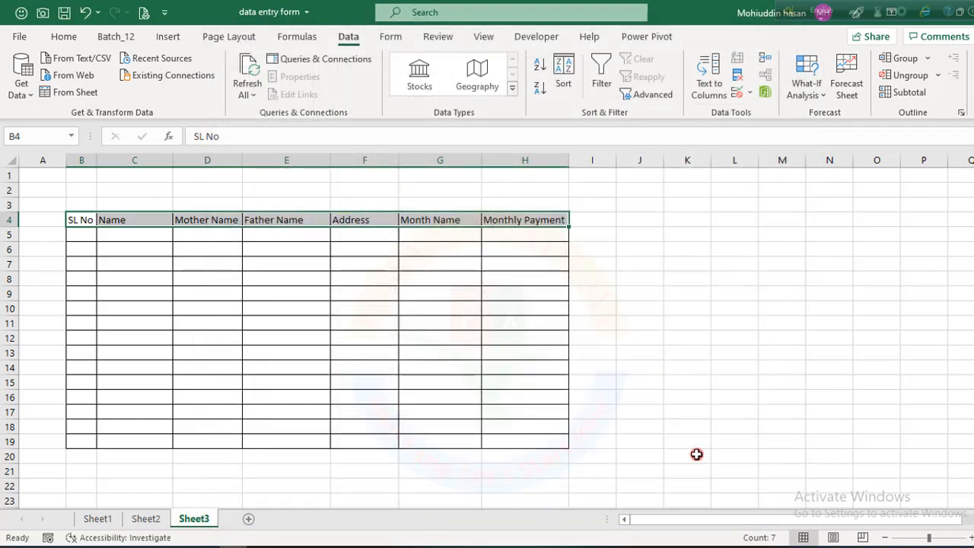
# Examine the Form command in the Data tab's Form group and in the custom Form tab, along with the header row B4:H4.
pyautogui.click(652, 282)
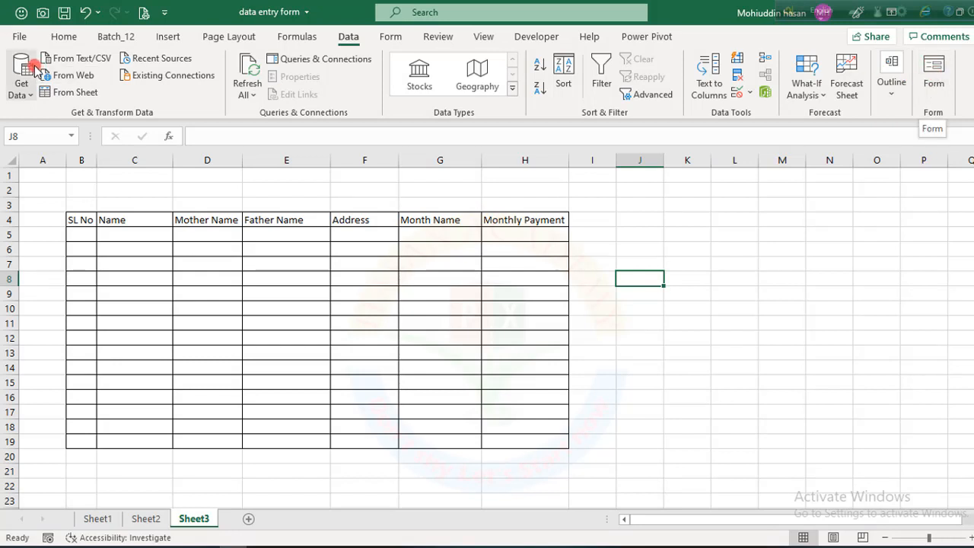
pyautogui.click(250, 251)
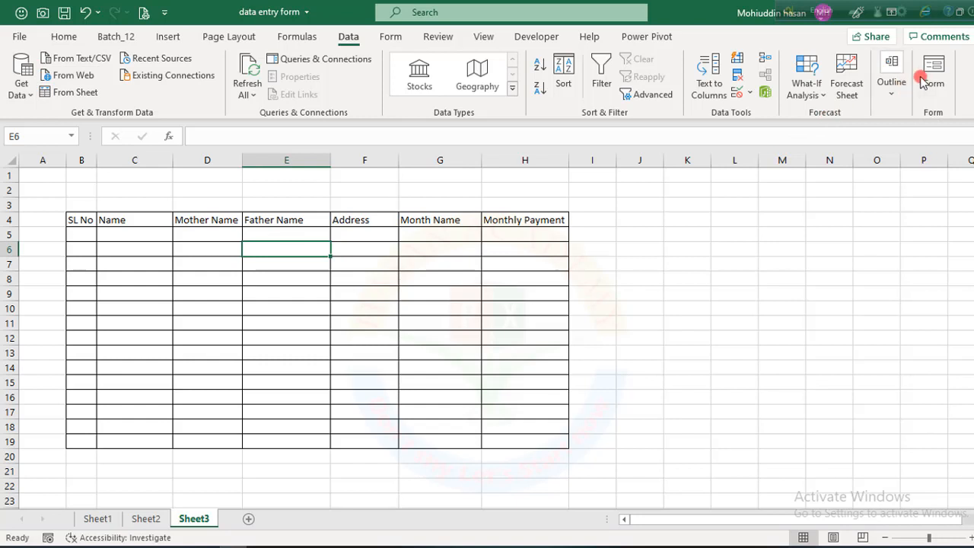
pyautogui.click(386, 36)
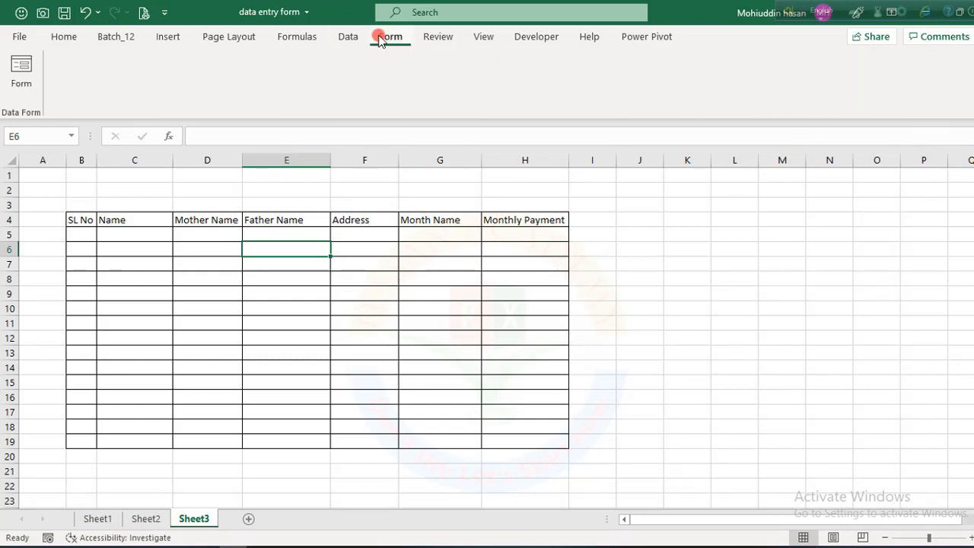
pyautogui.click(349, 38)
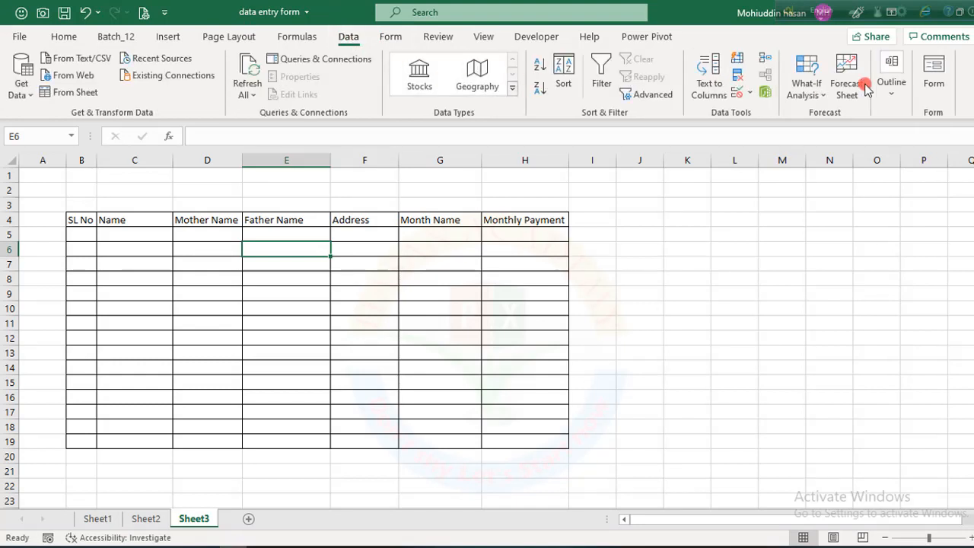
pyautogui.click(935, 67)
pyautogui.click(362, 368)
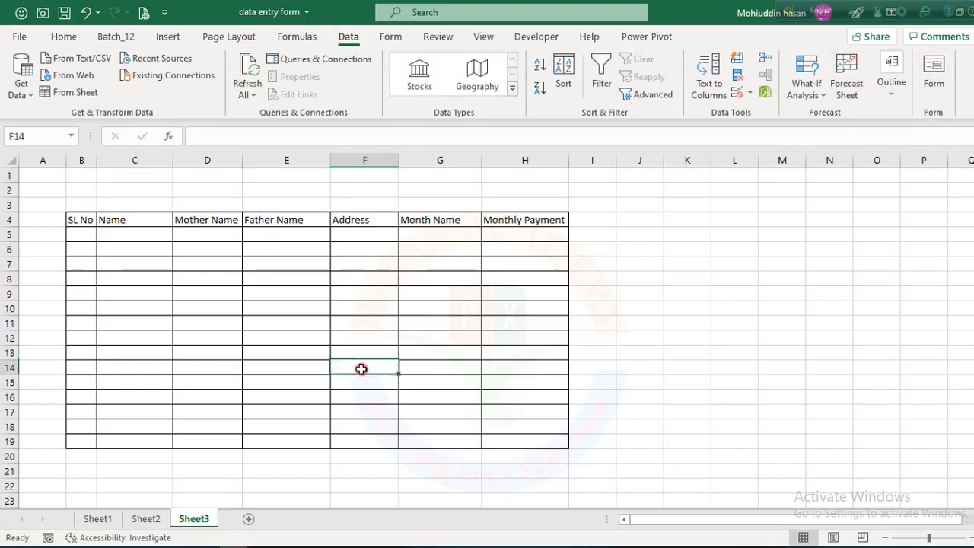
pyautogui.click(144, 340)
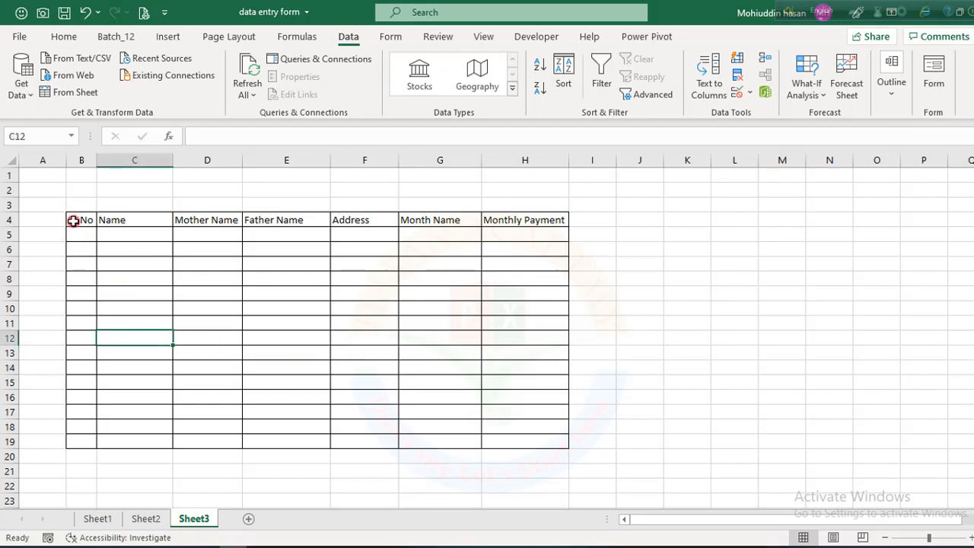
pyautogui.moveTo(72, 220); pyautogui.dragTo(509, 222)
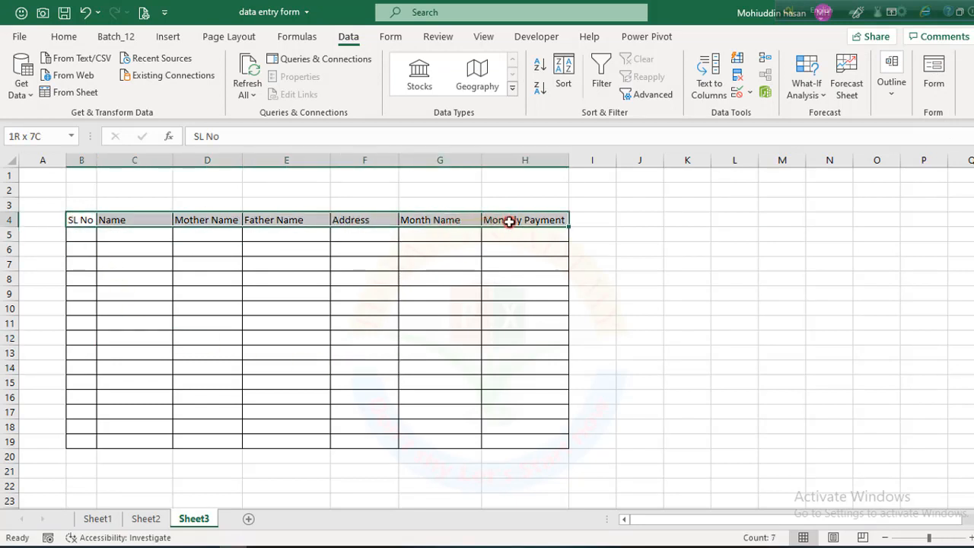
pyautogui.click(394, 310)
pyautogui.click(81, 219)
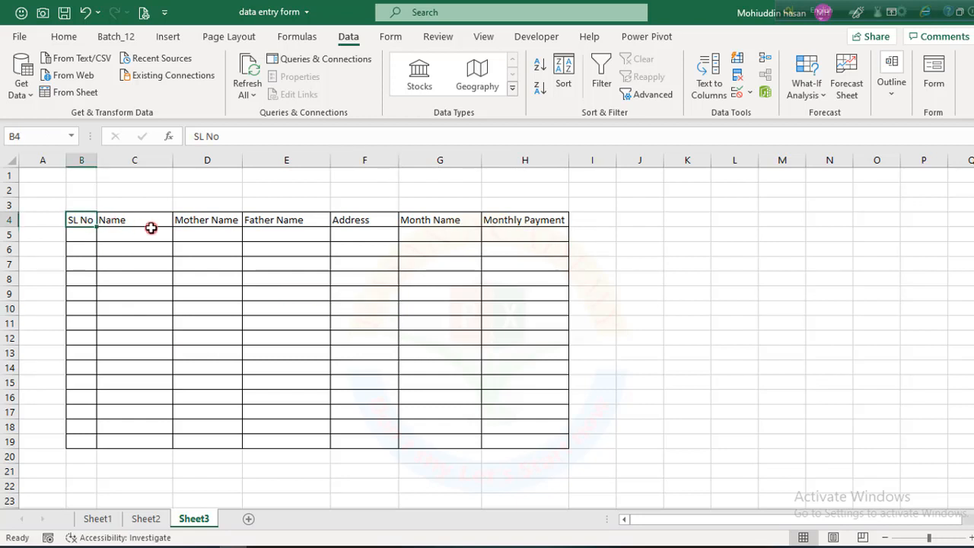
pyautogui.click(160, 228)
# Label the table's last row by entering Total in cell C19.
pyautogui.click(97, 442)
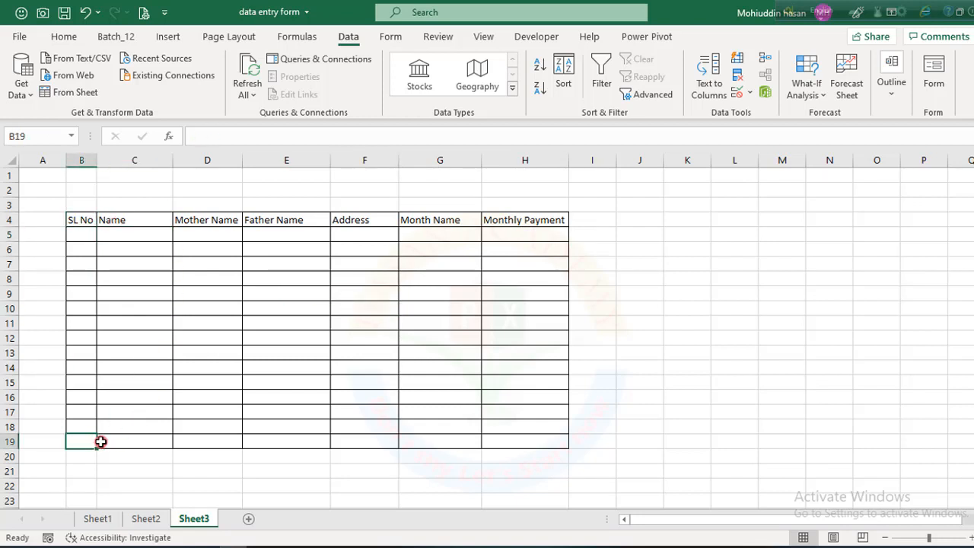
pyautogui.moveTo(101, 441); pyautogui.dragTo(370, 440)
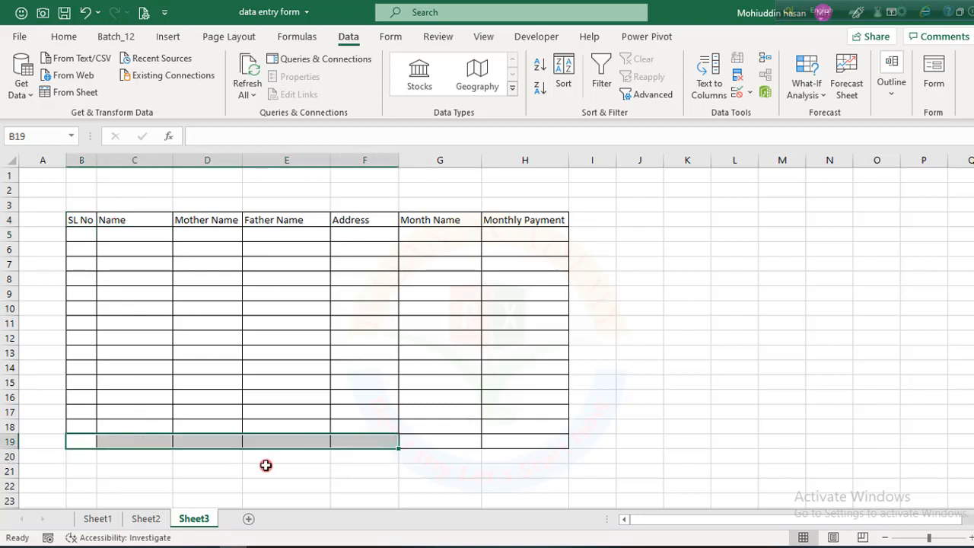
pyautogui.click(266, 465)
pyautogui.click(102, 439)
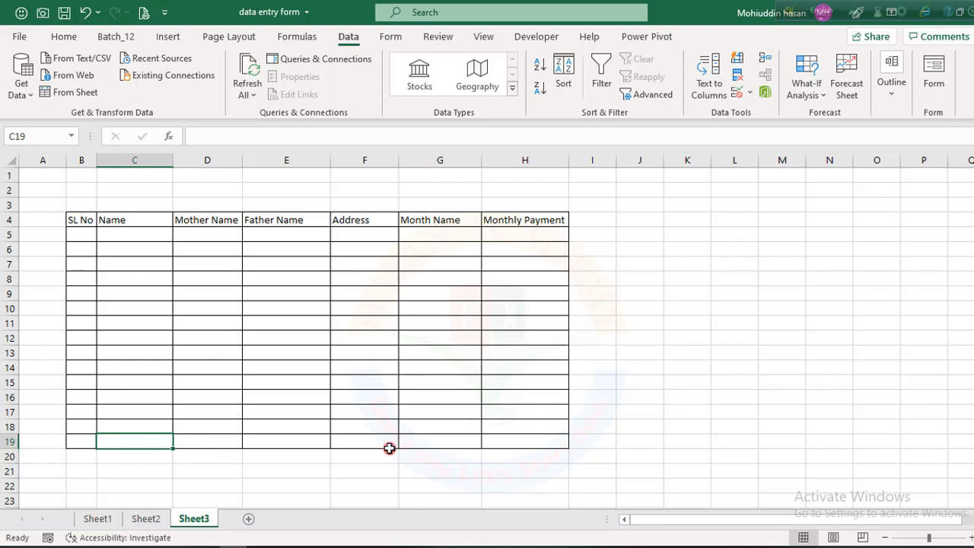
pyautogui.write('Total')
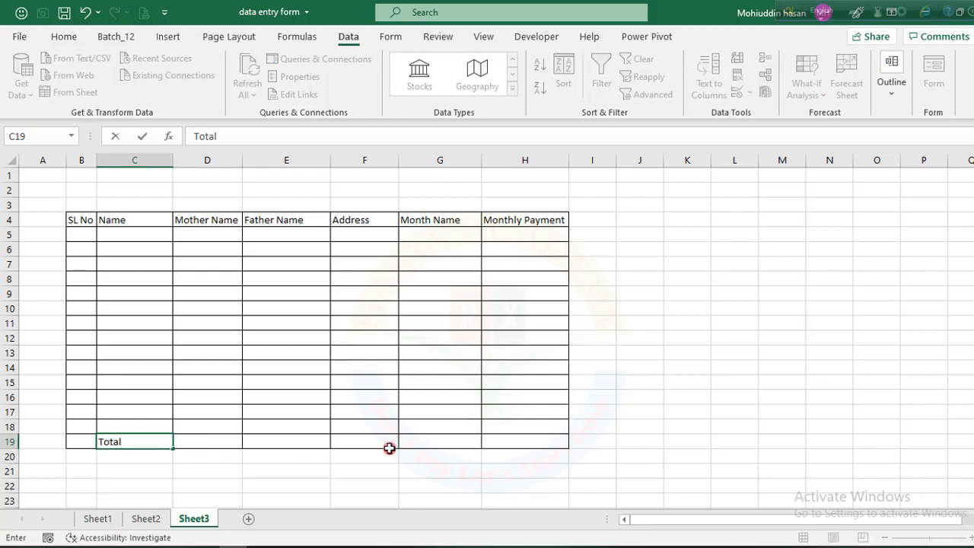
pyautogui.click(522, 413)
# AutoSum the Monthly Payment range H5:H19 into H19, testing it with 33 in H5 and clearing that test value.
pyautogui.moveTo(515, 233); pyautogui.dragTo(514, 437)
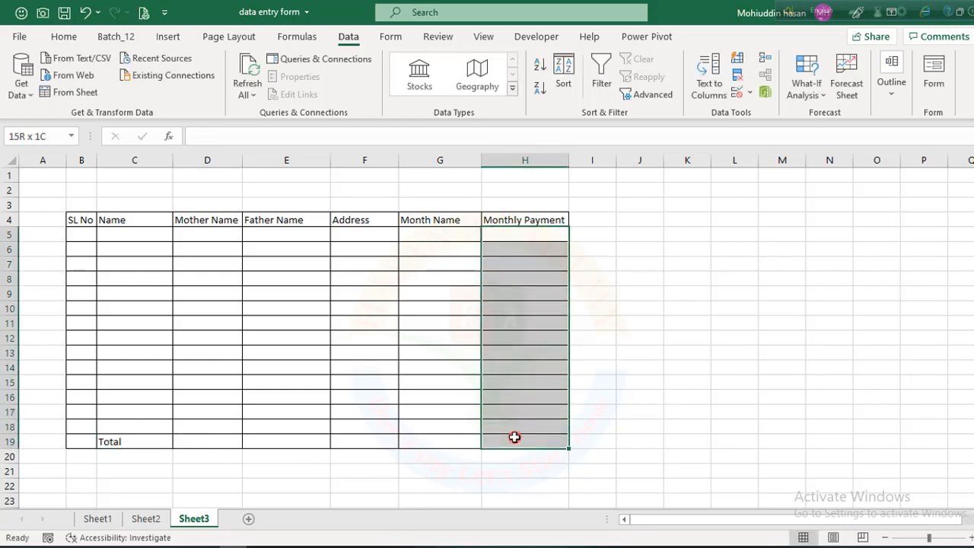
pyautogui.click(522, 238)
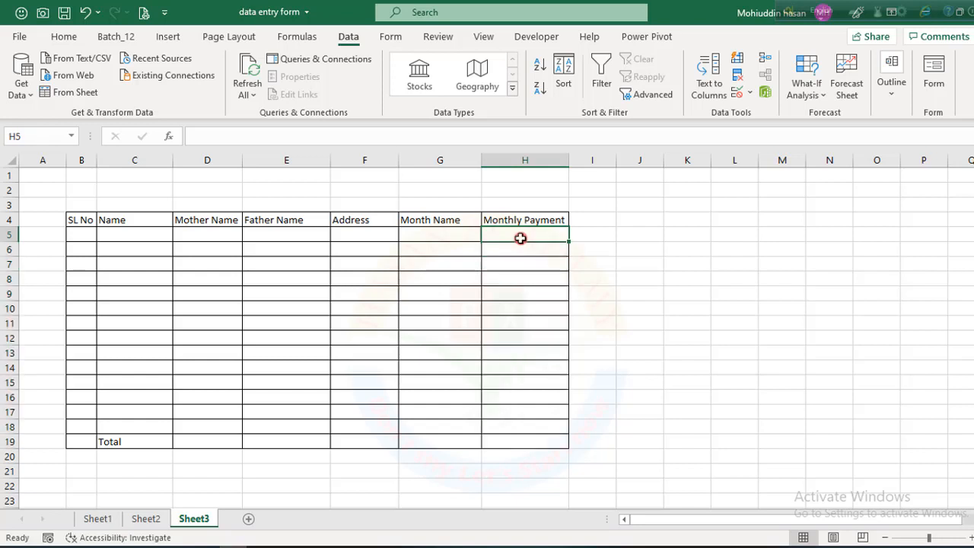
pyautogui.write('33')
pyautogui.click(522, 295)
pyautogui.moveTo(511, 242); pyautogui.dragTo(505, 439)
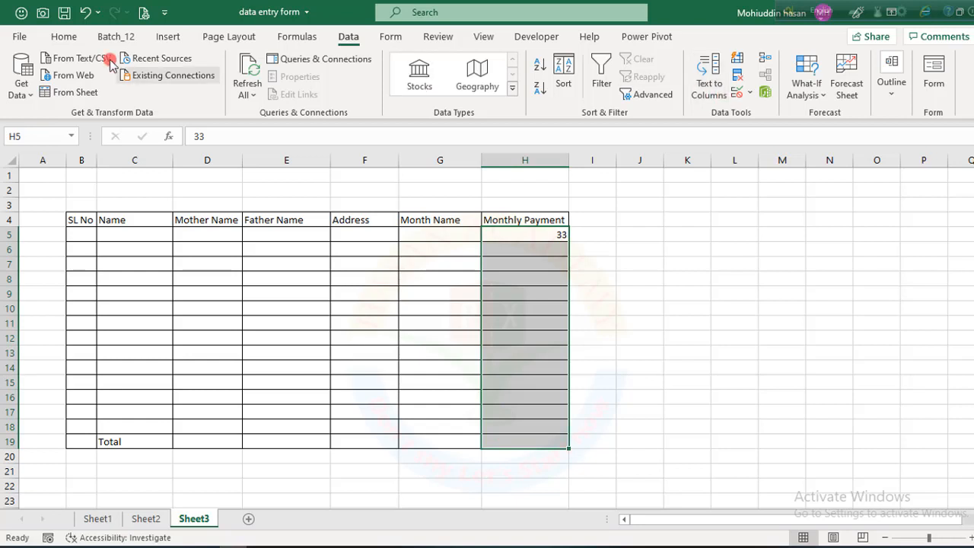
pyautogui.click(65, 38)
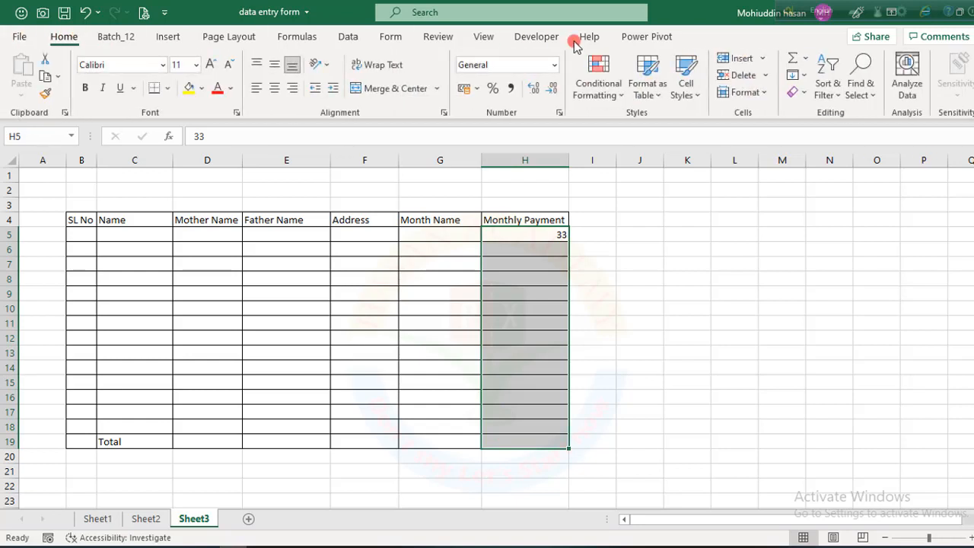
pyautogui.click(792, 58)
pyautogui.click(688, 323)
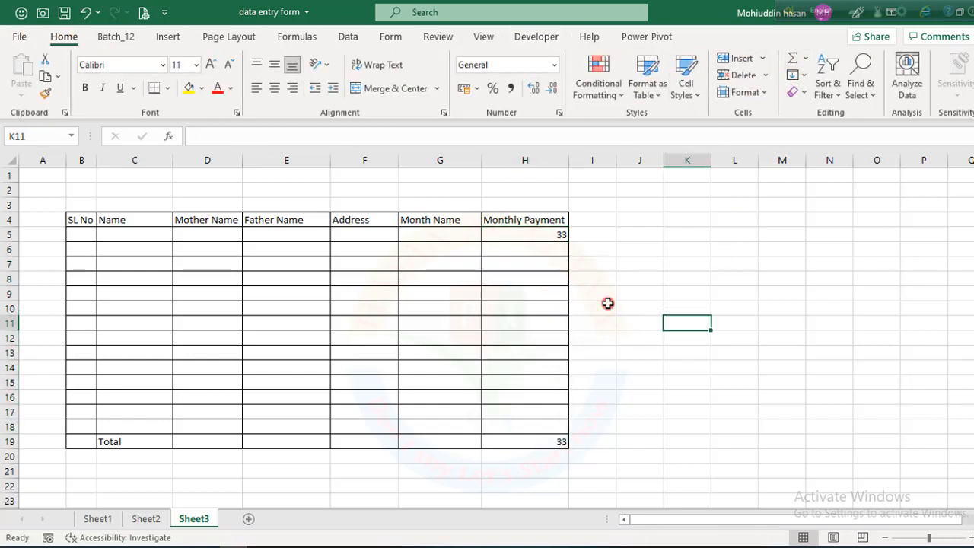
pyautogui.click(549, 232)
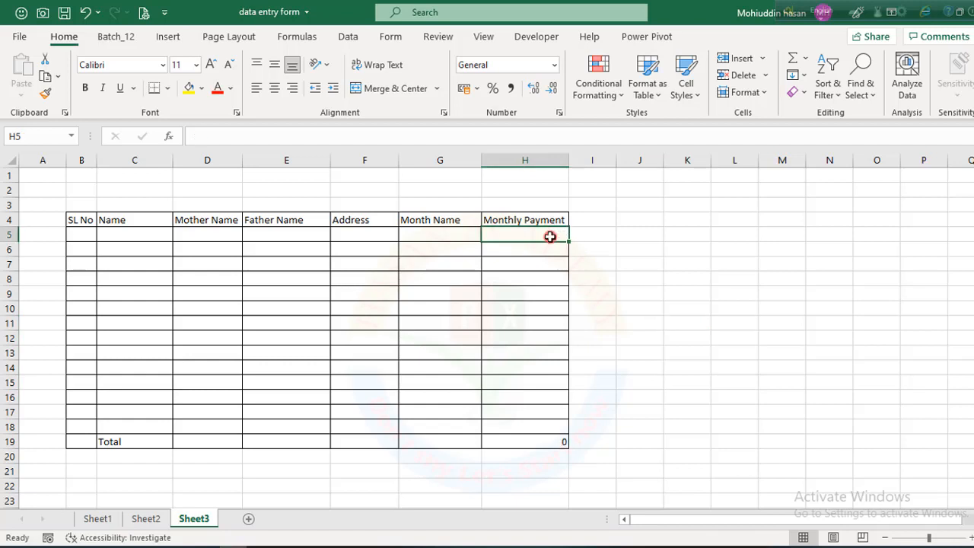
pyautogui.click(274, 287)
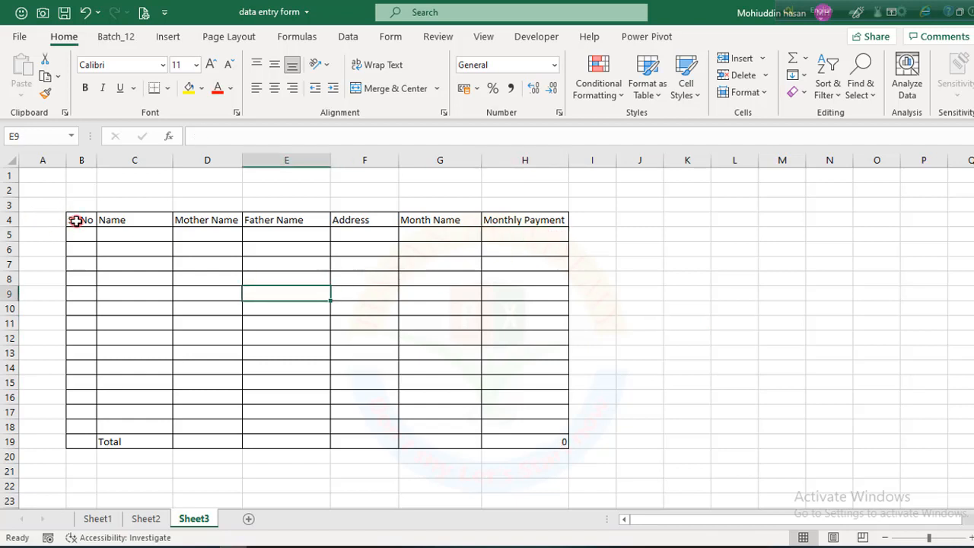
# Format the header row B4:H4 with a yellow fill, bold text and font size 14.
pyautogui.moveTo(76, 219); pyautogui.dragTo(530, 218)
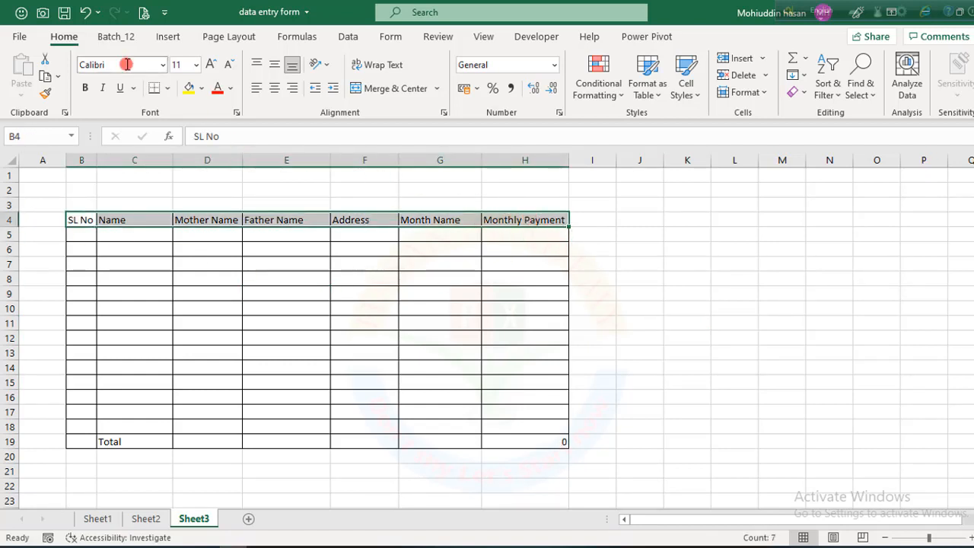
pyautogui.click(189, 88)
pyautogui.click(83, 88)
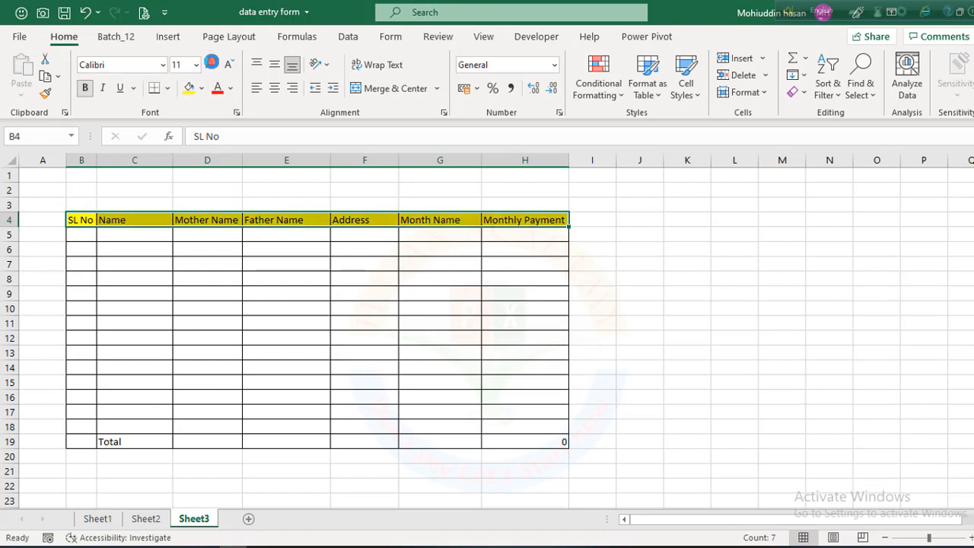
pyautogui.click(212, 65)
pyautogui.click(211, 66)
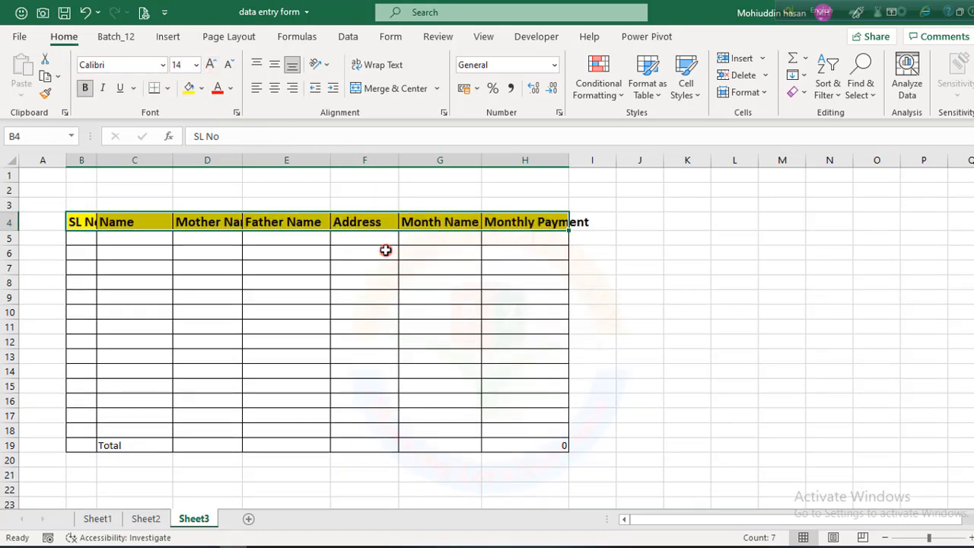
# AutoFit the Monthly Payment and Mother Name columns and widen the SL No column to fit its heading.
pyautogui.doubleClick(570, 160)
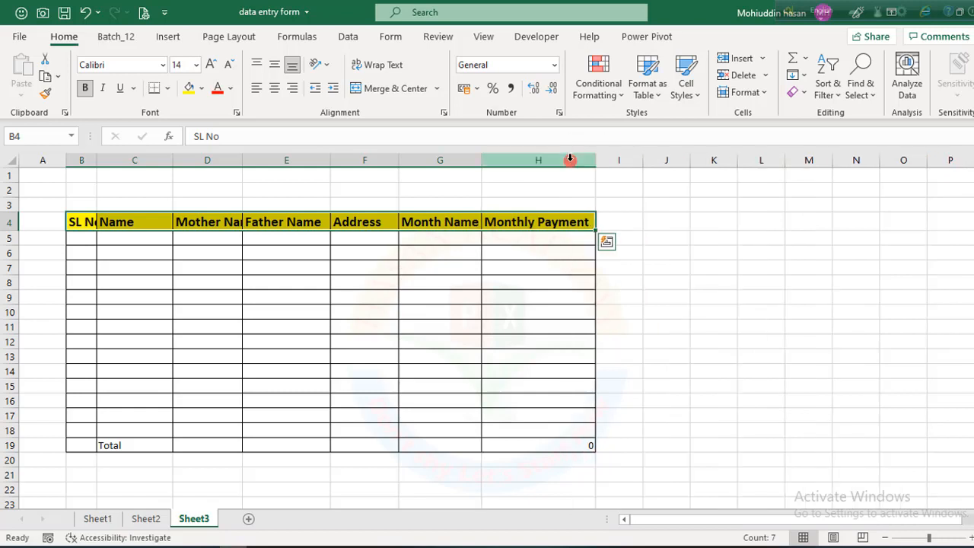
pyautogui.doubleClick(242, 160)
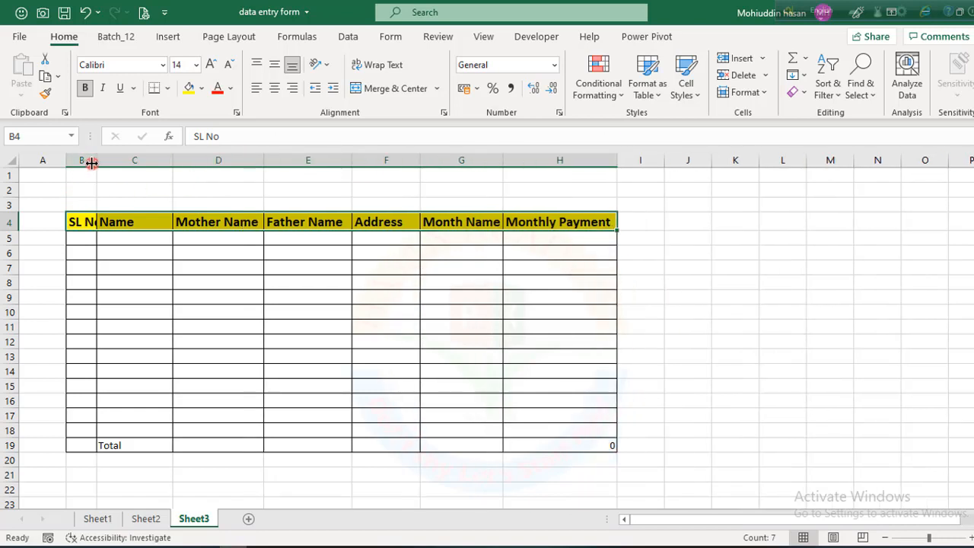
pyautogui.moveTo(97, 161); pyautogui.dragTo(120, 162)
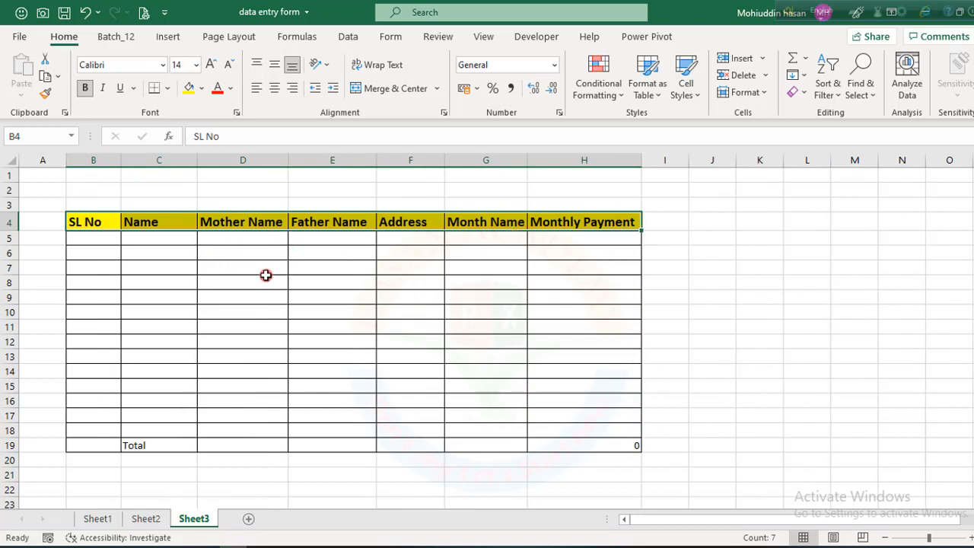
# Open the data entry form for the table's header row B4:H4.
pyautogui.moveTo(82, 222); pyautogui.dragTo(540, 222)
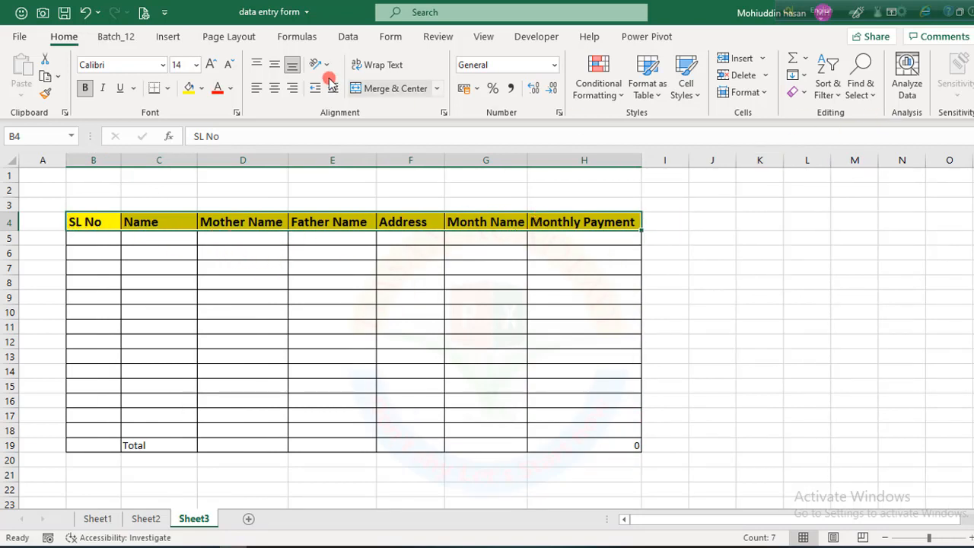
pyautogui.click(345, 42)
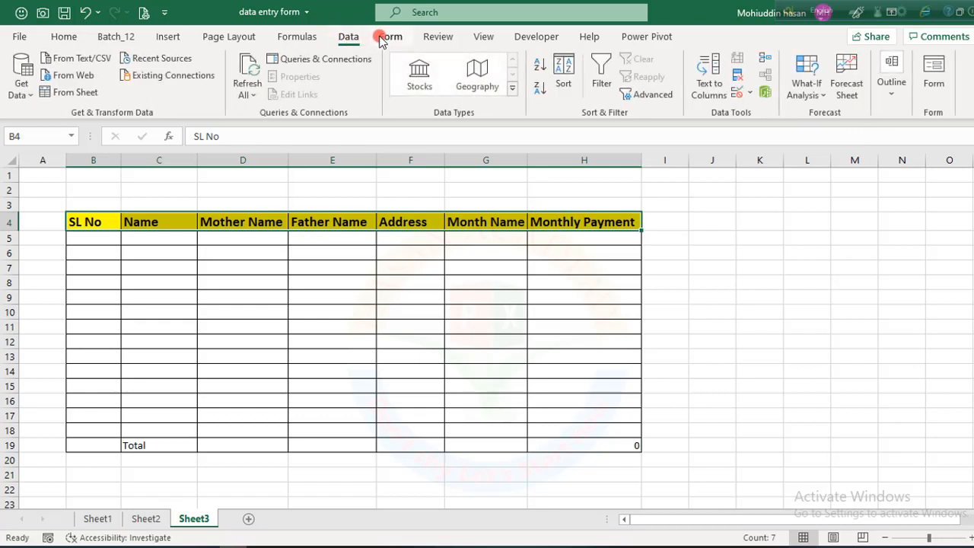
pyautogui.click(383, 38)
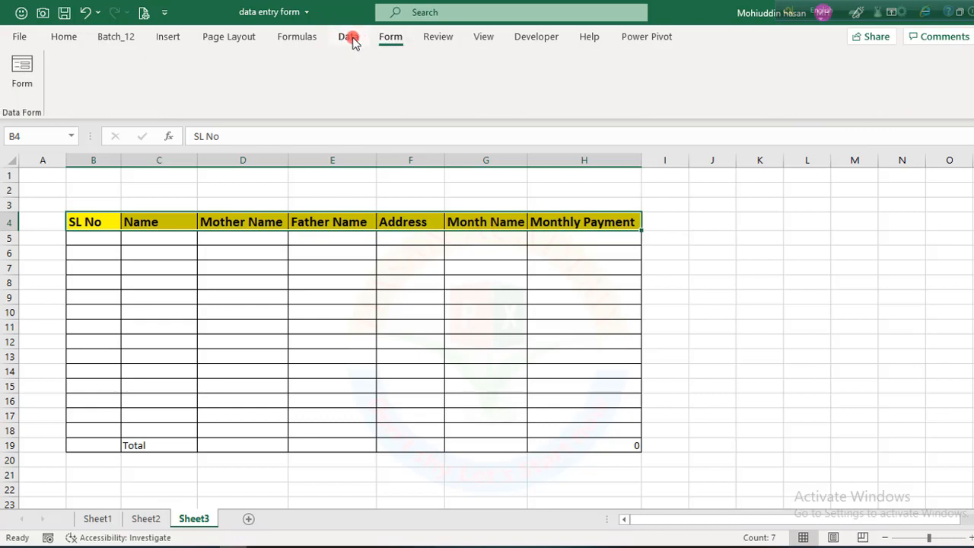
pyautogui.click(350, 40)
pyautogui.click(935, 70)
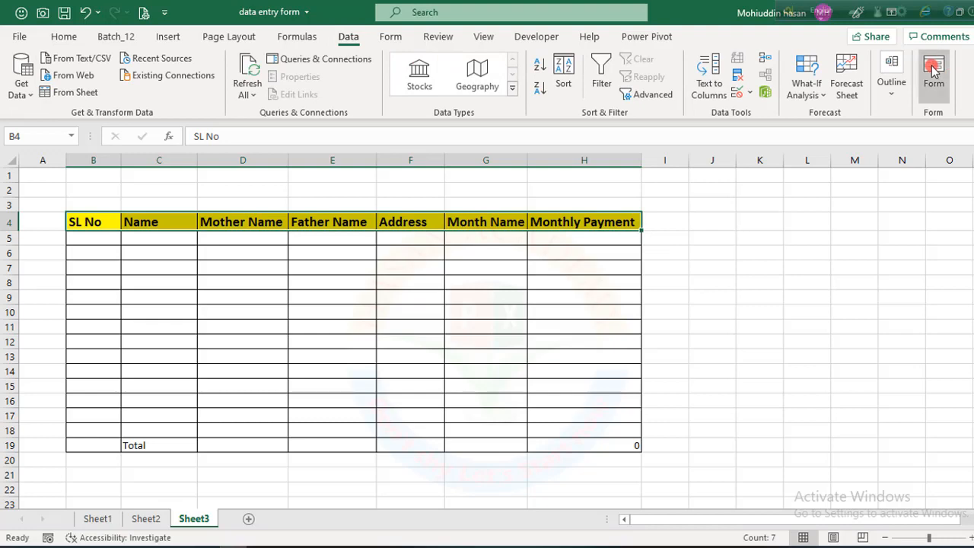
# Add a record with SL No 1, the person's and parents' names, the address, Month Name Jan and Monthly Payment 2000.
pyautogui.click(445, 338)
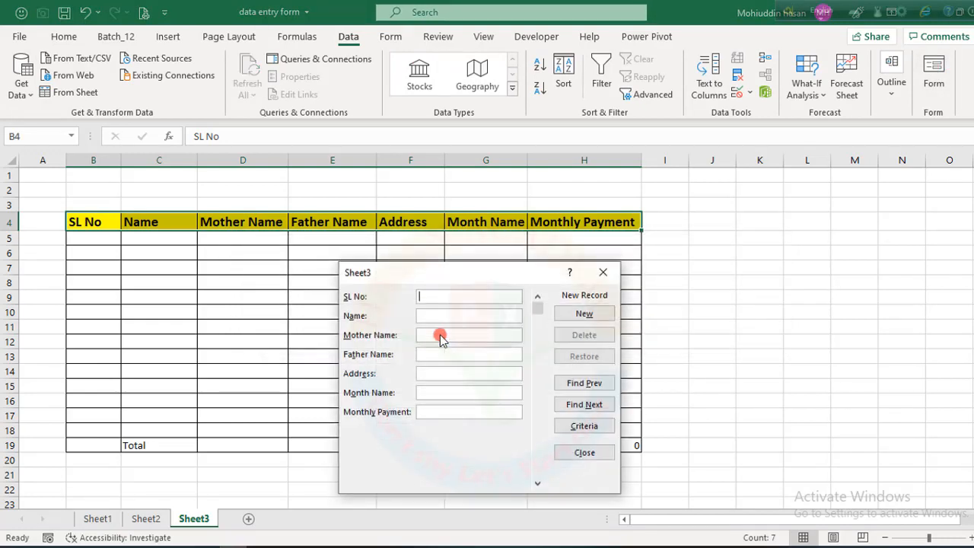
pyautogui.write('1')
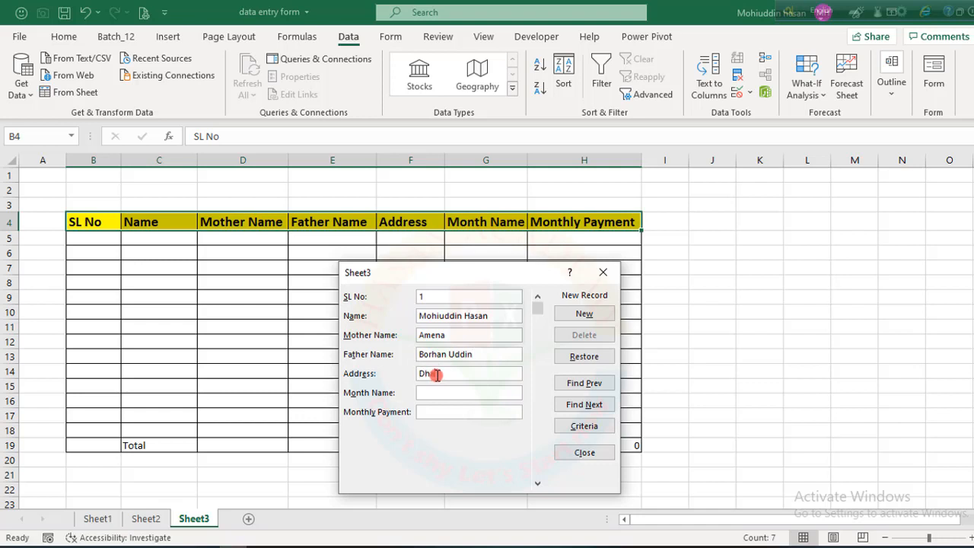
pyautogui.click(437, 374)
pyautogui.write('Dhaka')
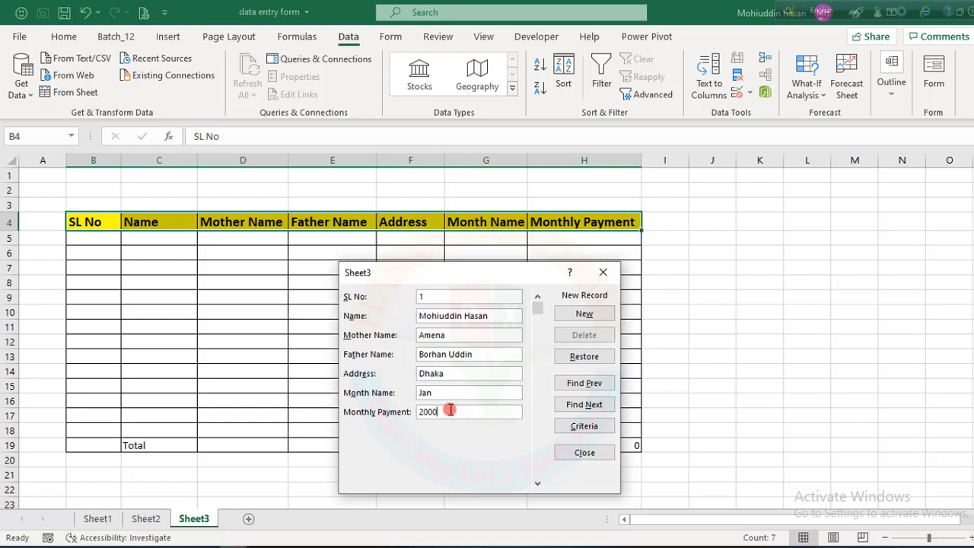
pyautogui.click(577, 314)
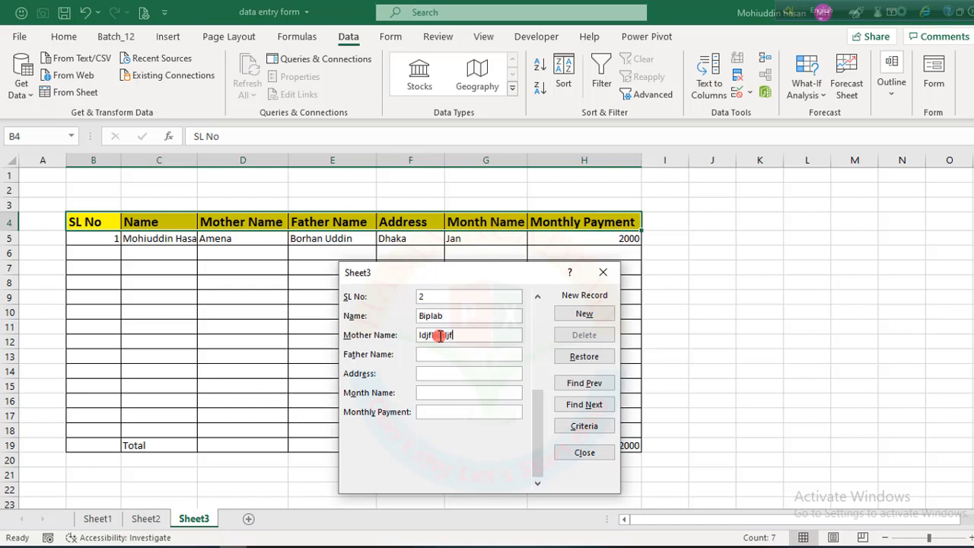
# Add record 2 with sample names and address, Month Name dsfds and Monthly Payment 2000, and close the form.
pyautogui.write('fdsf')
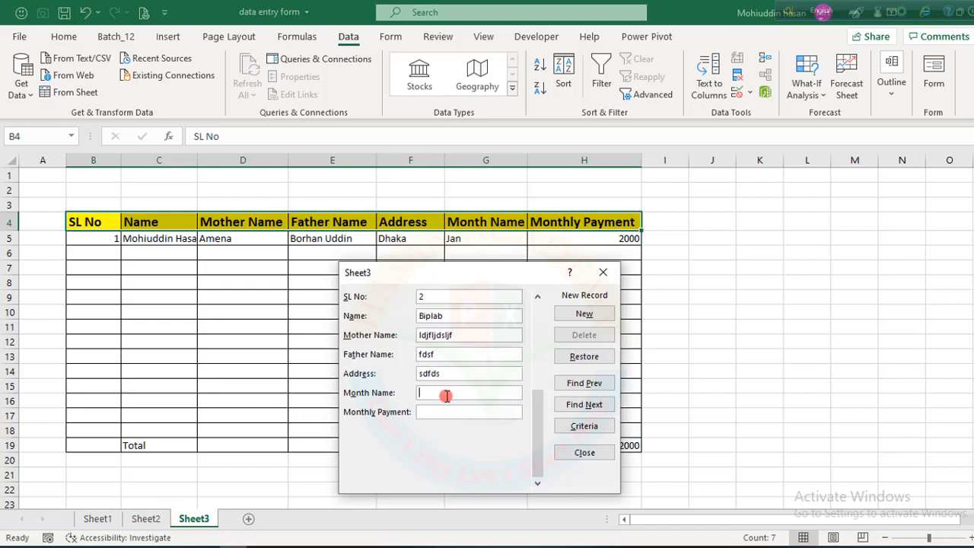
pyautogui.click(447, 396)
pyautogui.write('dsfds')
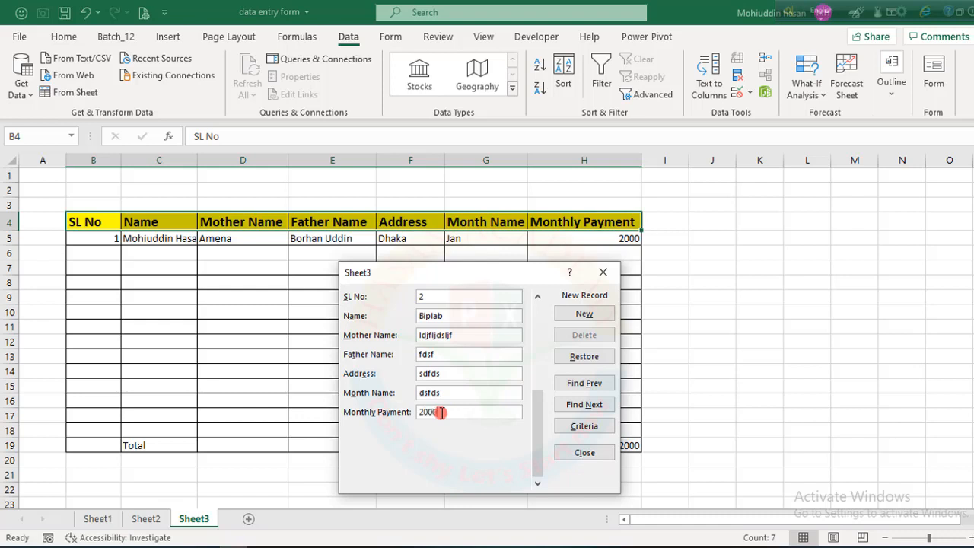
pyautogui.click(572, 316)
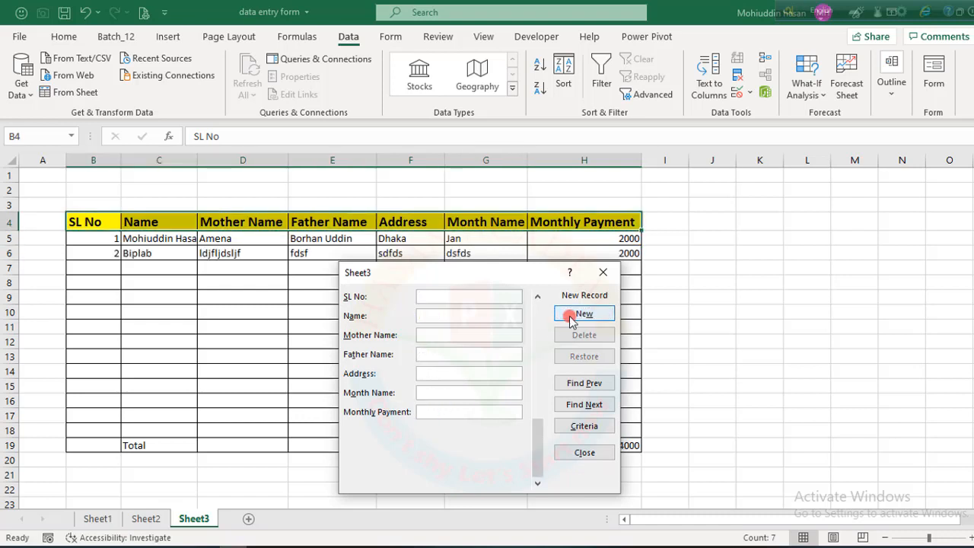
pyautogui.click(614, 273)
pyautogui.click(409, 354)
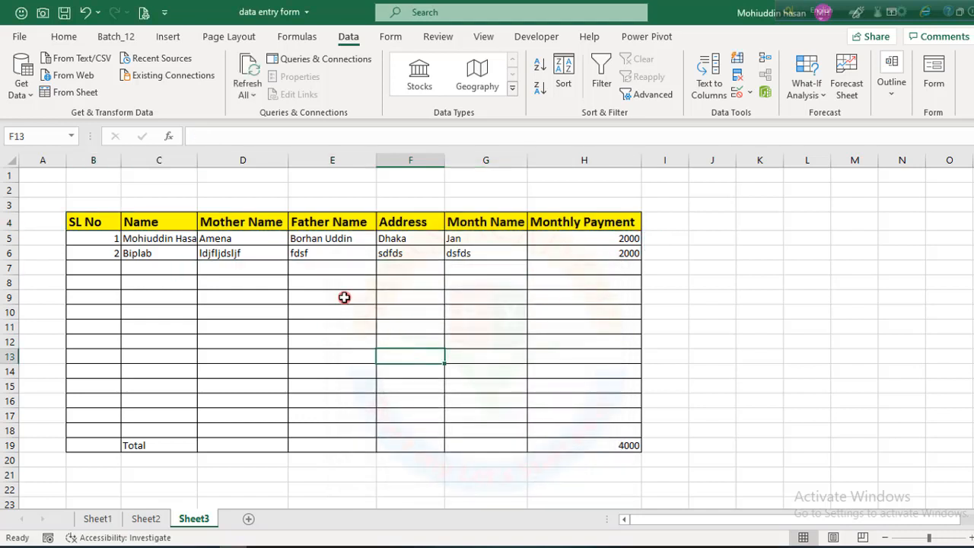
# Save the workbook and reopen the recent file data entry form from a new blank workbook.
pyautogui.click(64, 14)
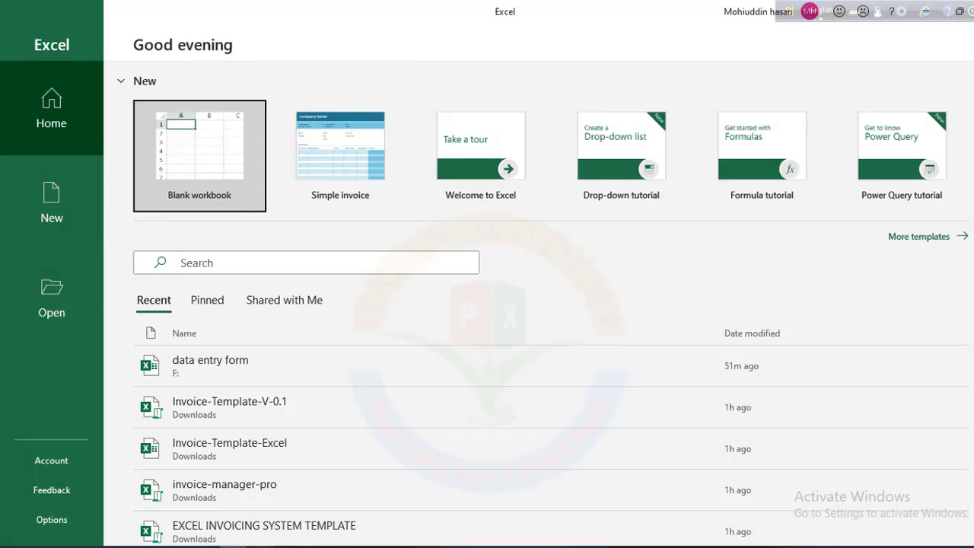
pyautogui.click(194, 158)
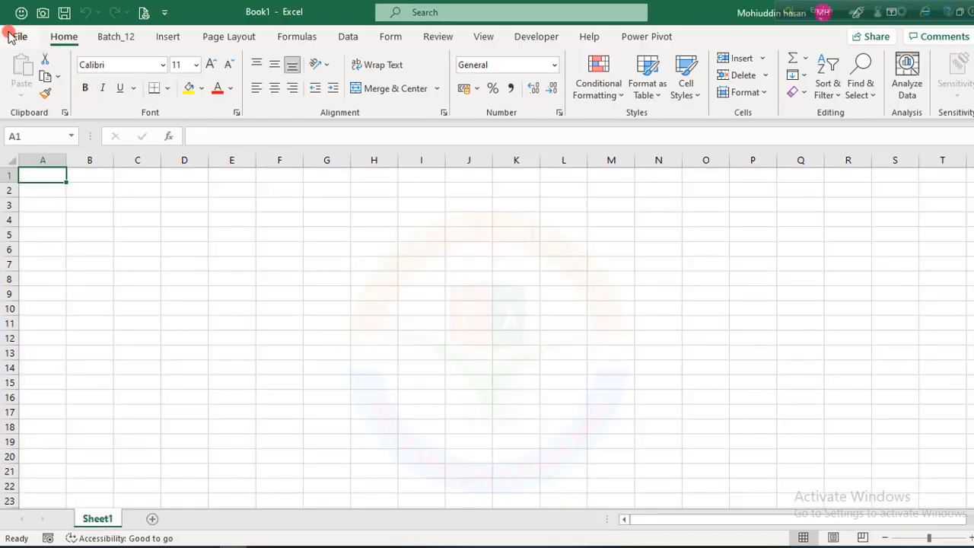
pyautogui.click(19, 40)
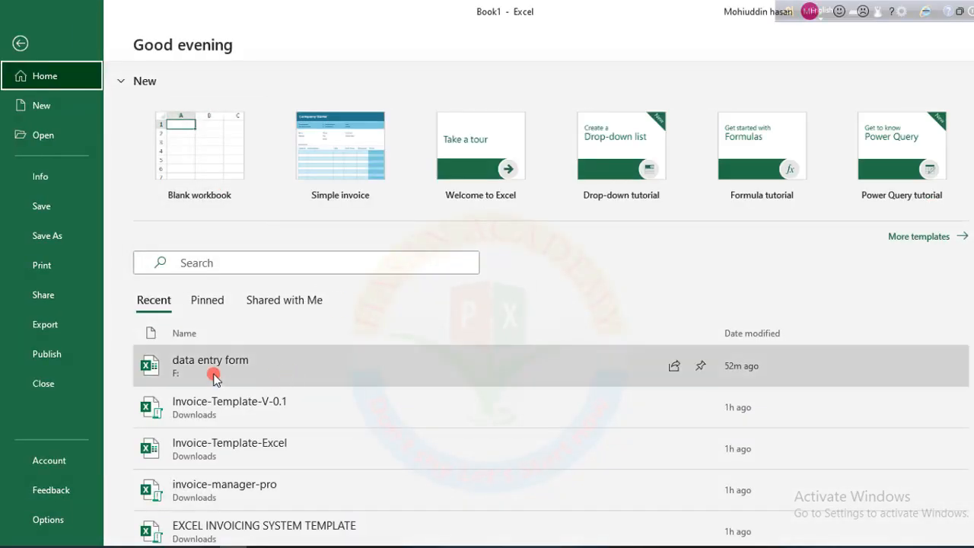
pyautogui.press('Escape')
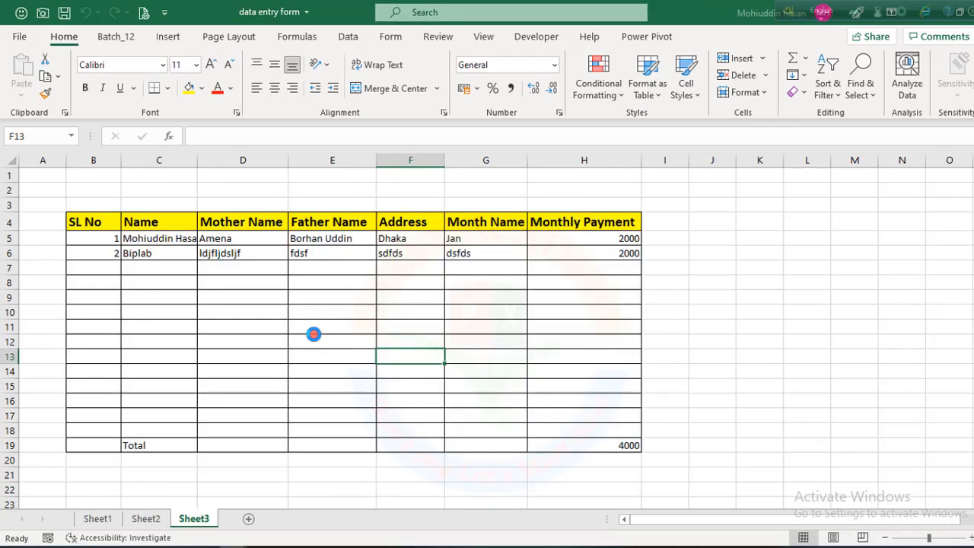
pyautogui.click(246, 322)
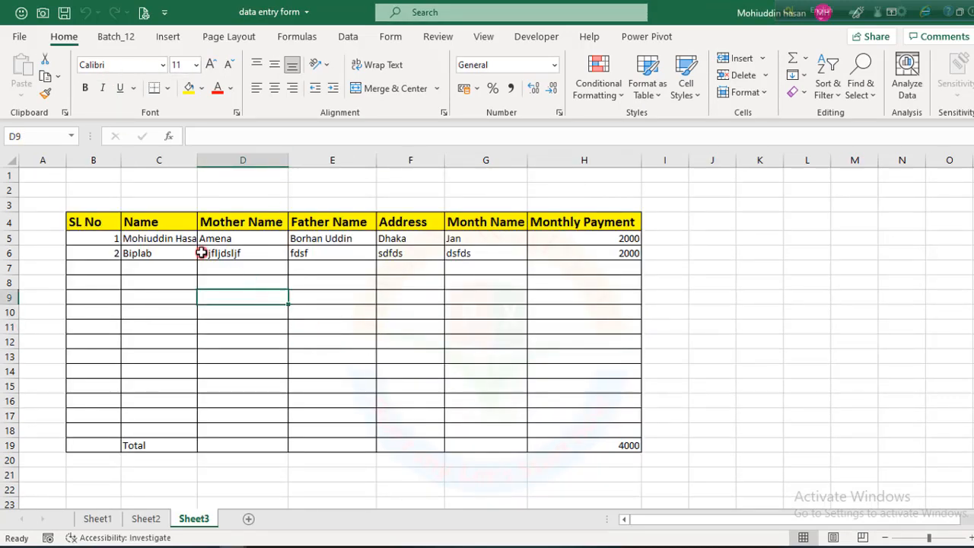
# Open the data entry form with header row B4:H4 selected, browse its next and previous records, and close it.
pyautogui.moveTo(102, 220); pyautogui.dragTo(594, 217)
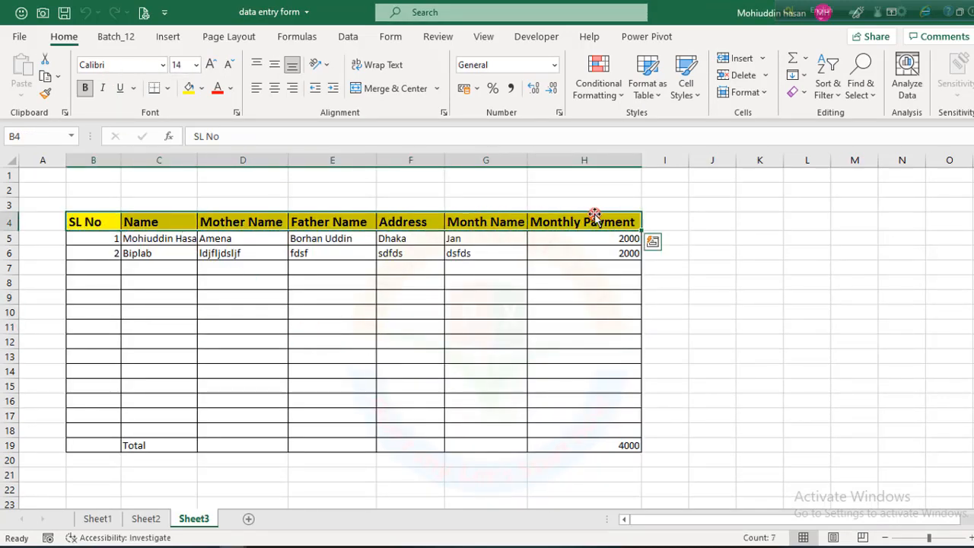
pyautogui.click(349, 37)
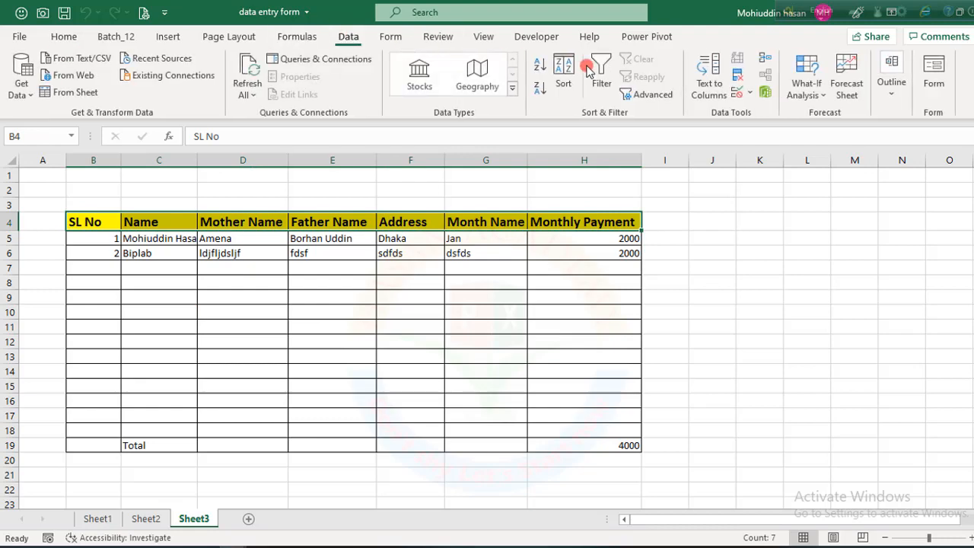
pyautogui.click(927, 88)
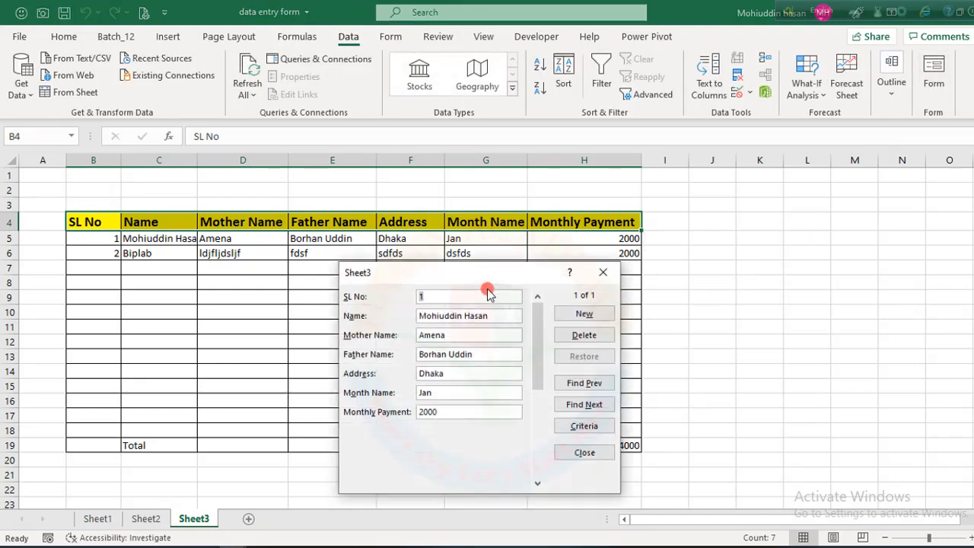
pyautogui.moveTo(484, 276); pyautogui.dragTo(623, 248)
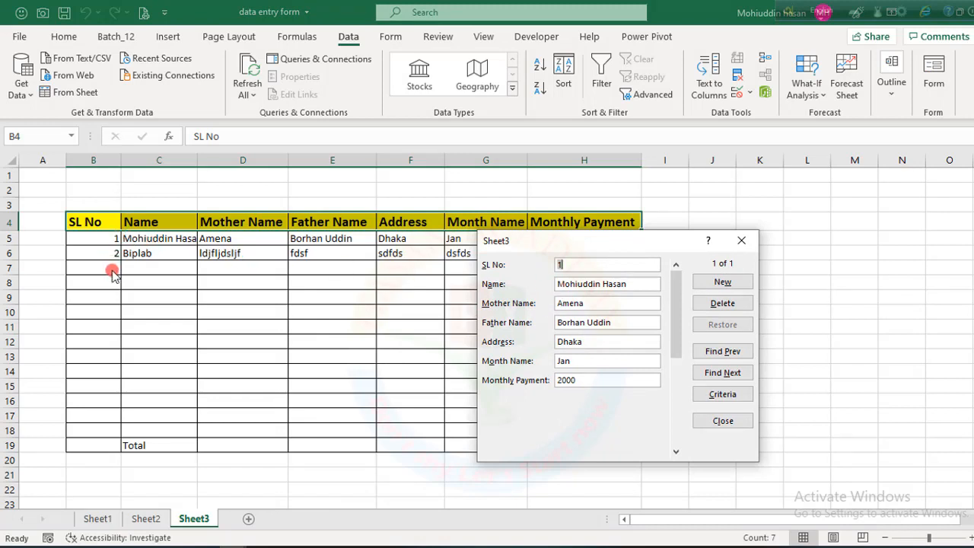
pyautogui.click(711, 371)
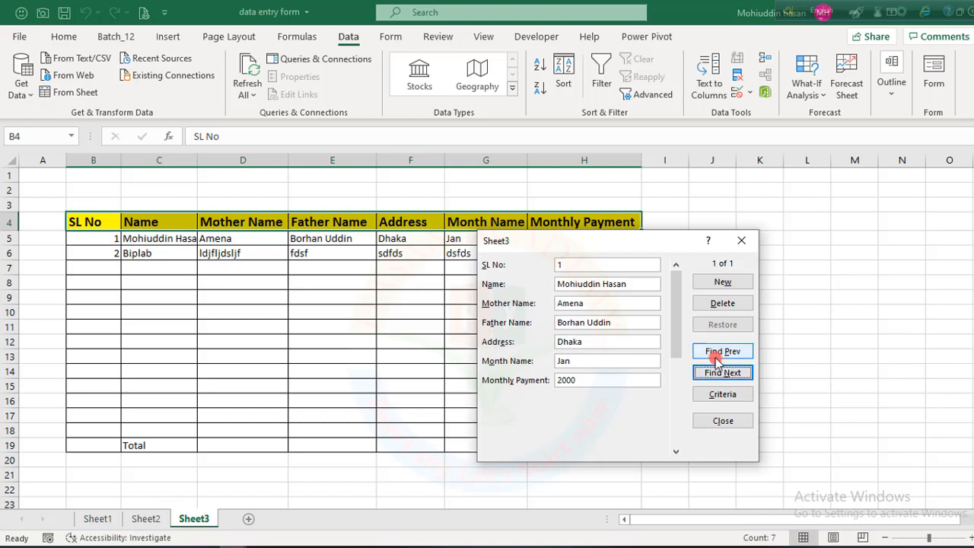
pyautogui.click(718, 358)
pyautogui.click(723, 420)
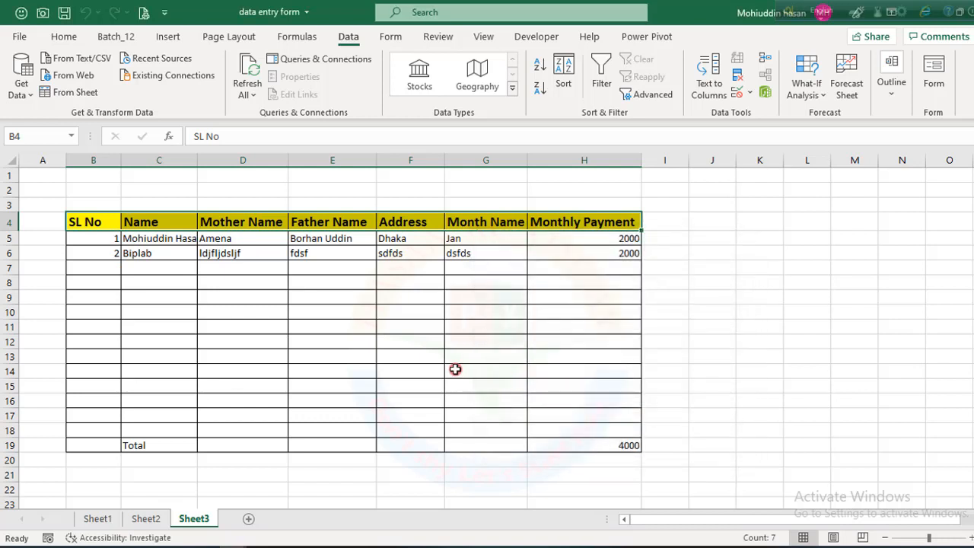
pyautogui.moveTo(96, 237); pyautogui.dragTo(588, 255)
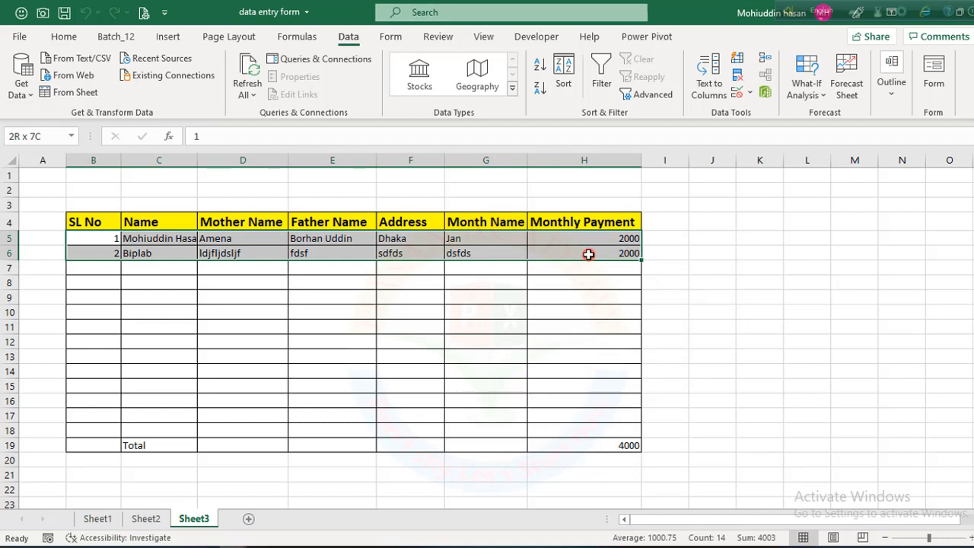
pyautogui.click(446, 305)
pyautogui.click(99, 242)
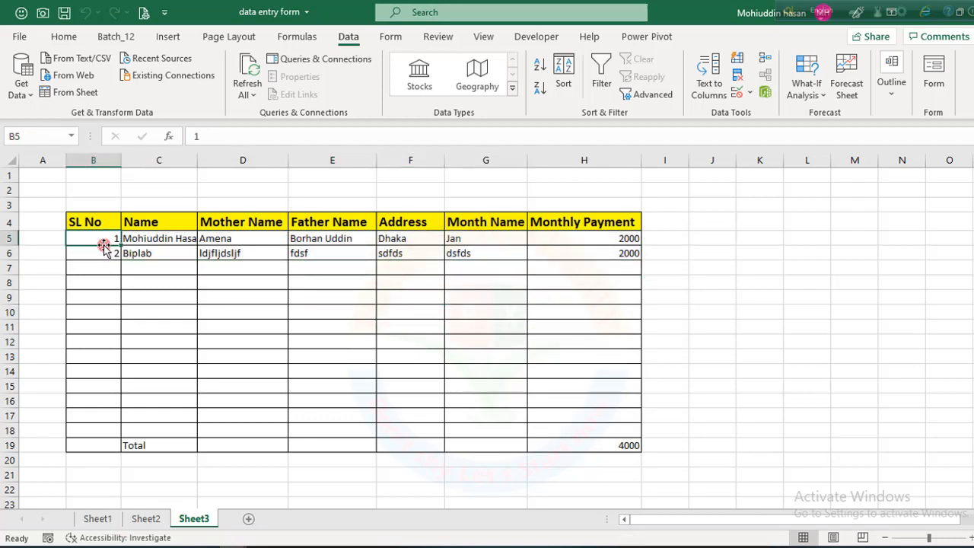
pyautogui.click(108, 266)
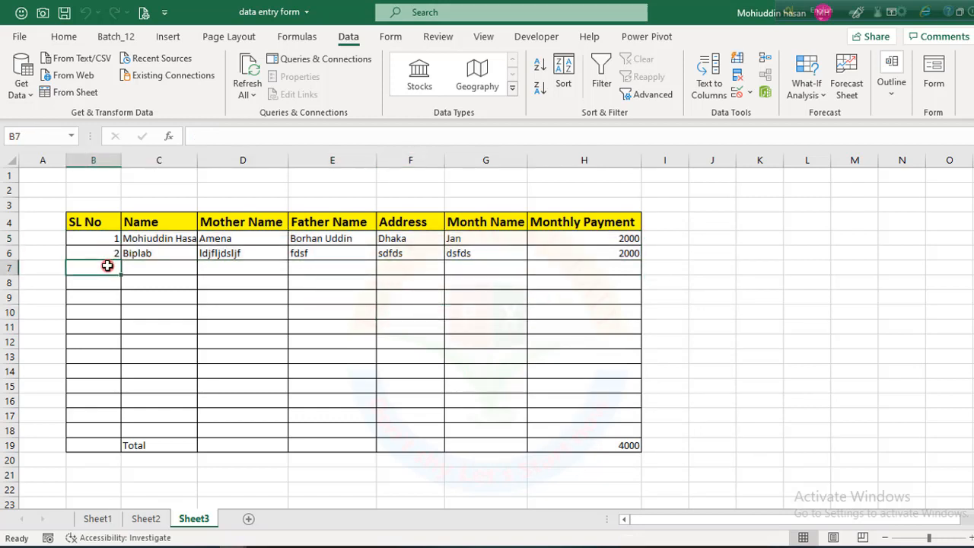
# Check again which records the form covers when only B4:H4 is selected, moving it off the table before closing.
pyautogui.moveTo(99, 222); pyautogui.dragTo(582, 214)
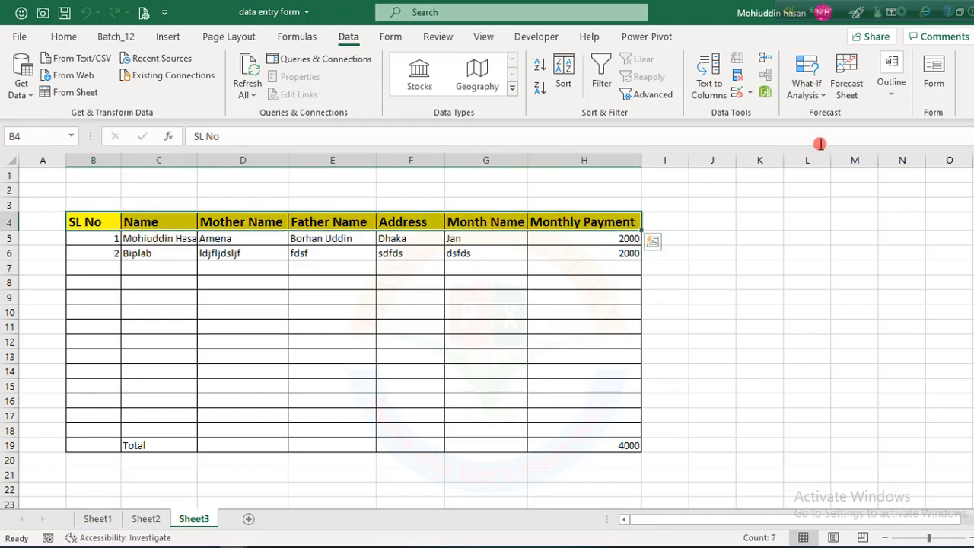
pyautogui.click(941, 67)
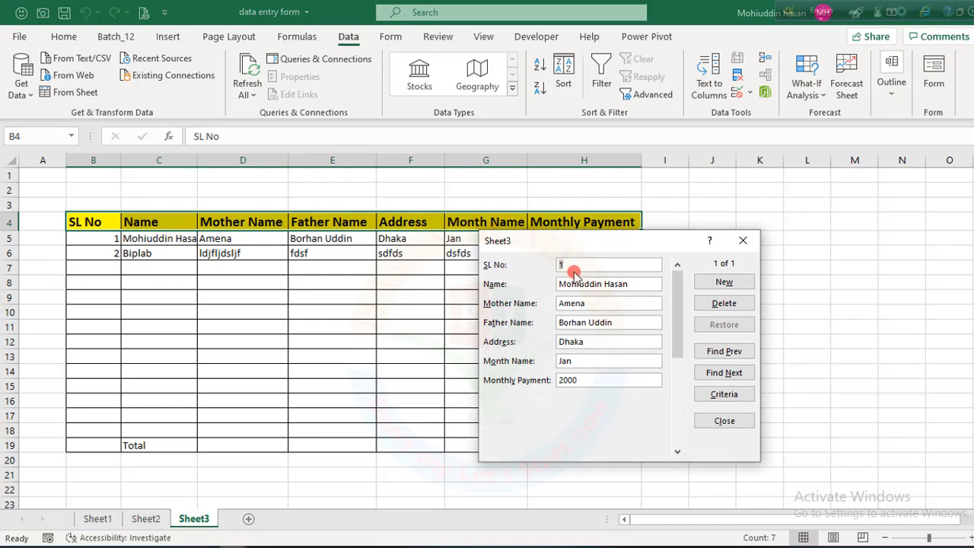
pyautogui.moveTo(627, 236); pyautogui.dragTo(699, 204)
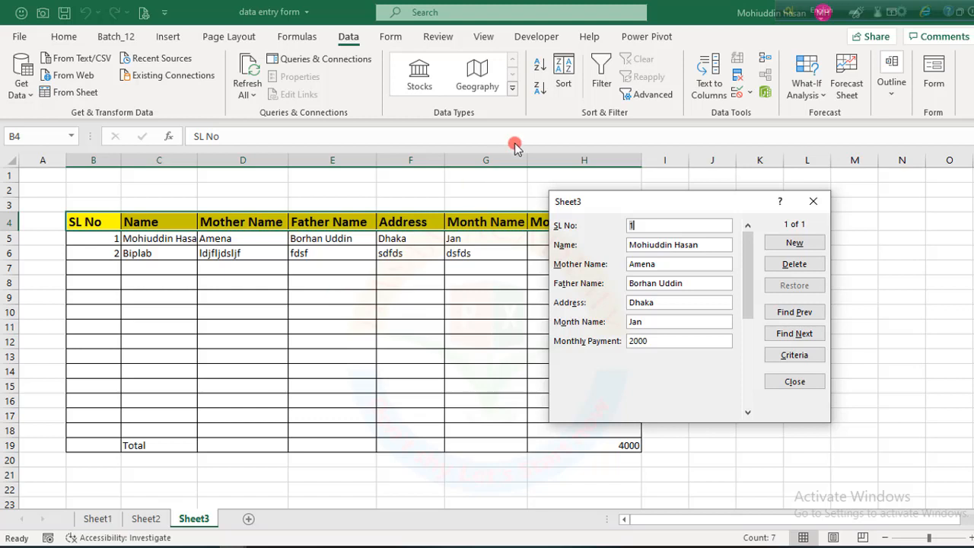
pyautogui.click(813, 201)
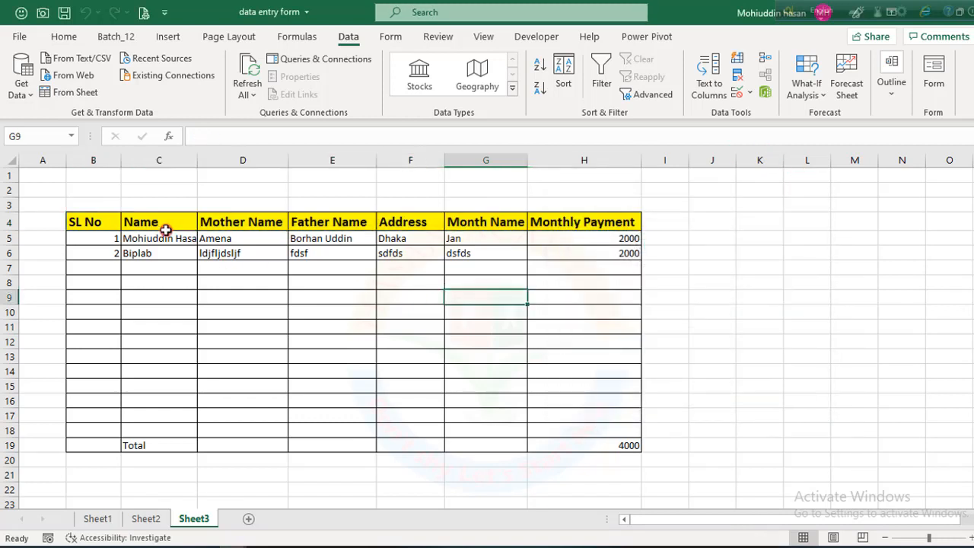
# Open the data entry form for B4:H6 and add record 3 with sample names and address, Month Name Jan and Monthly Payment 2000.
pyautogui.moveTo(85, 222); pyautogui.dragTo(585, 253)
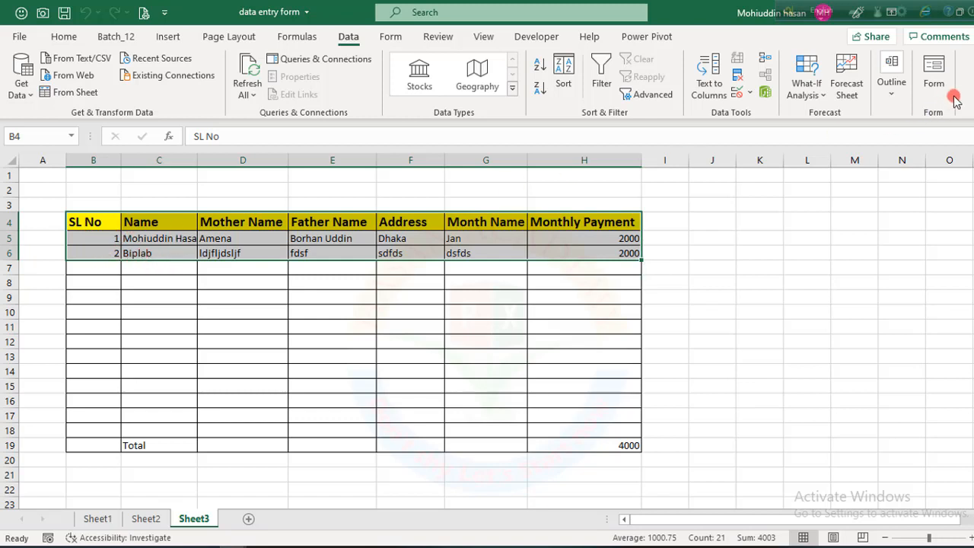
pyautogui.click(934, 76)
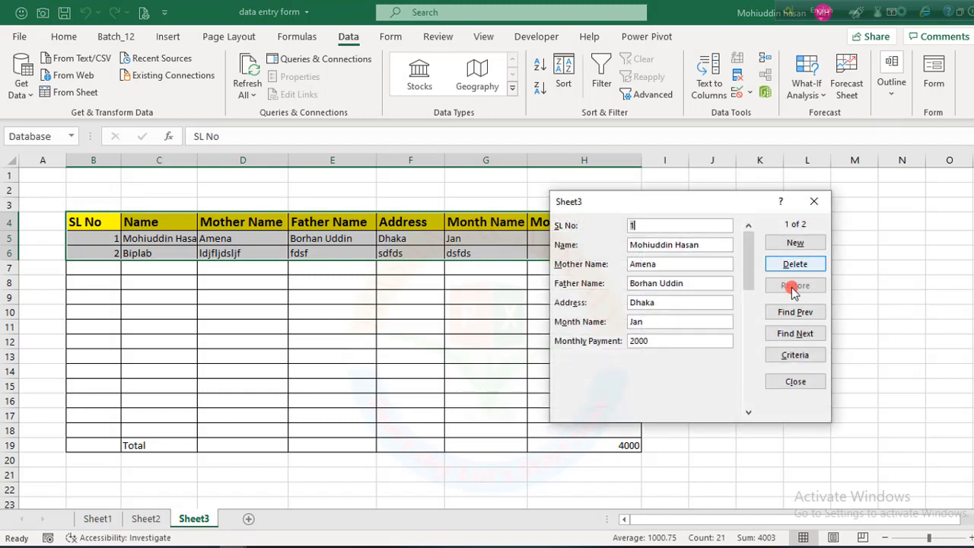
pyautogui.click(796, 242)
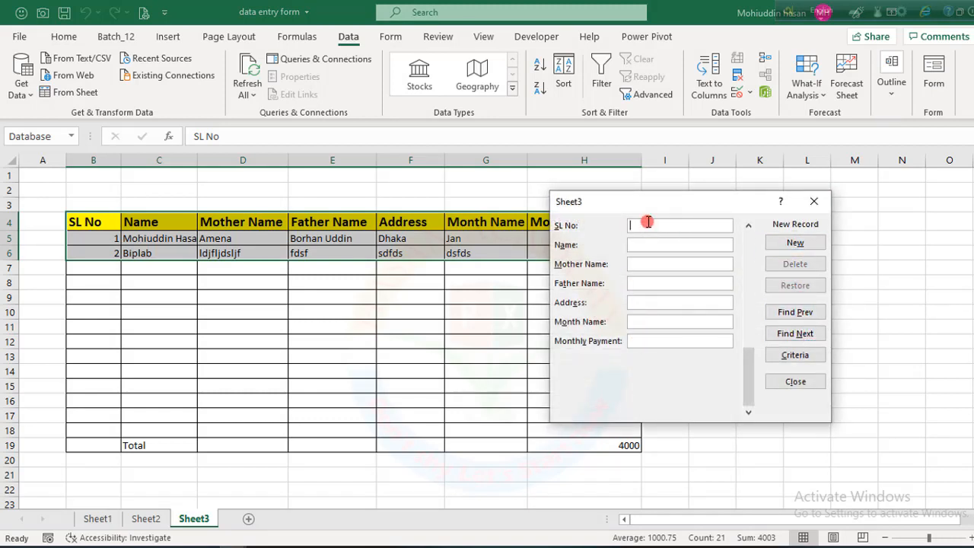
pyautogui.write('3')
pyautogui.click(644, 244)
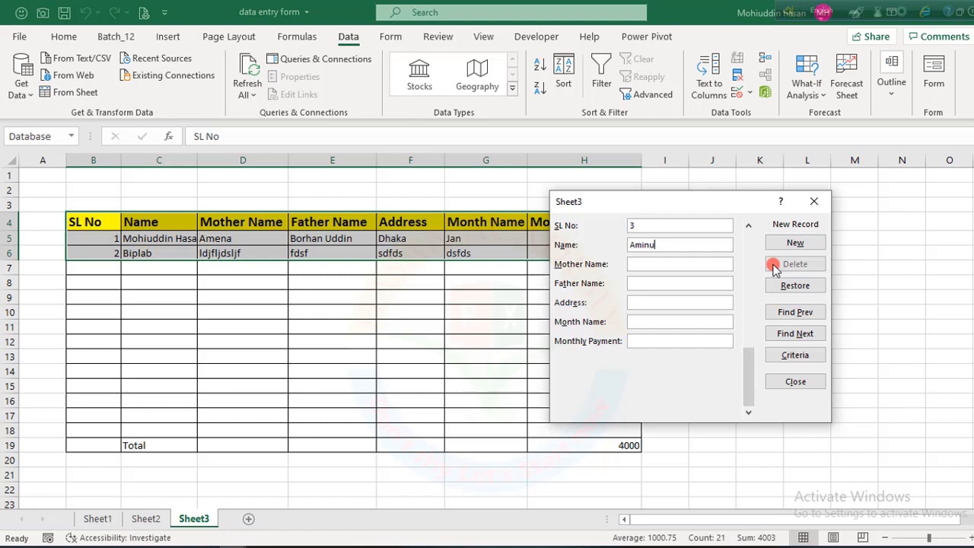
pyautogui.click(659, 265)
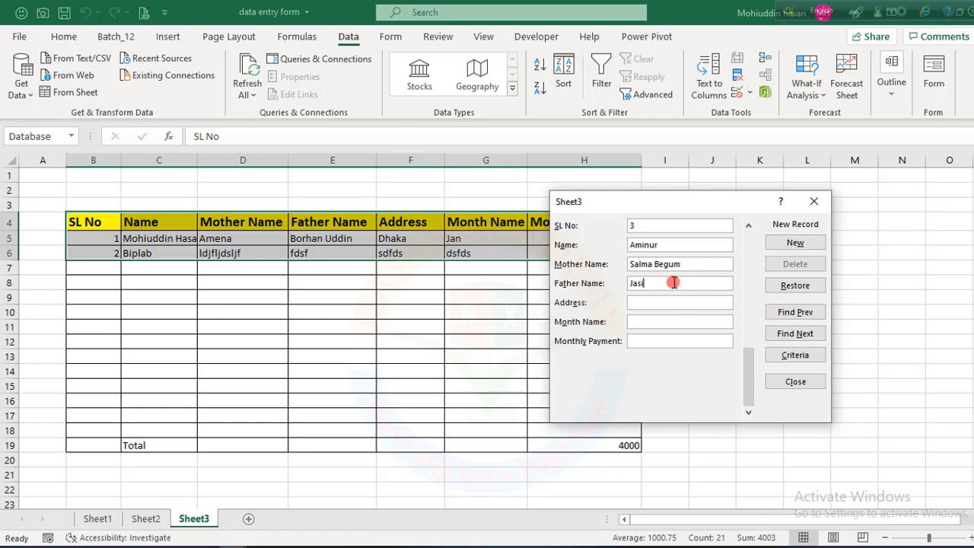
pyautogui.write('Uddin')
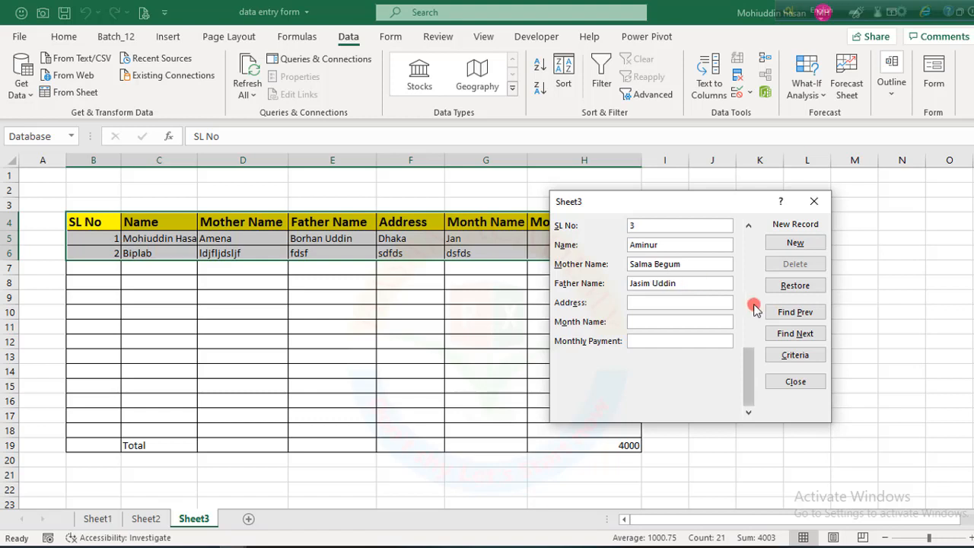
pyautogui.click(657, 302)
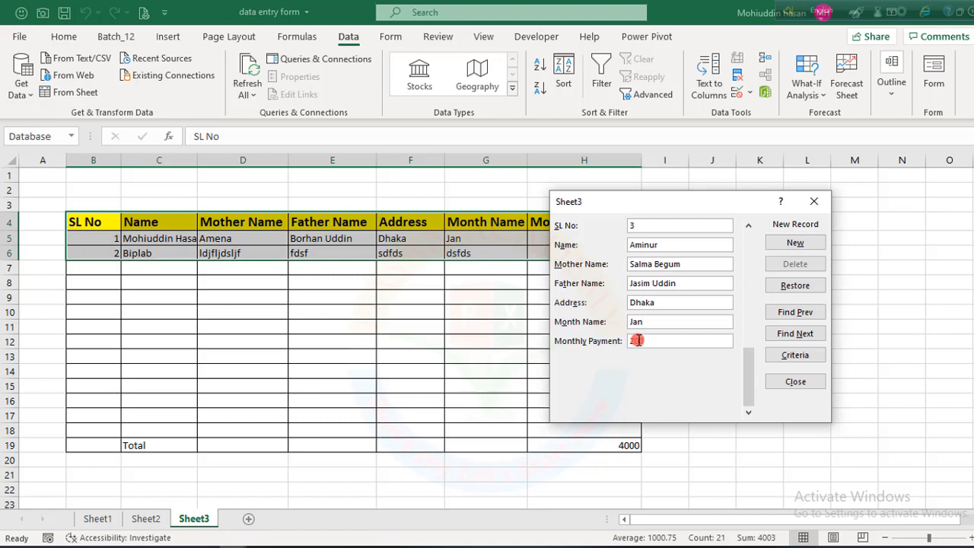
pyautogui.click(795, 243)
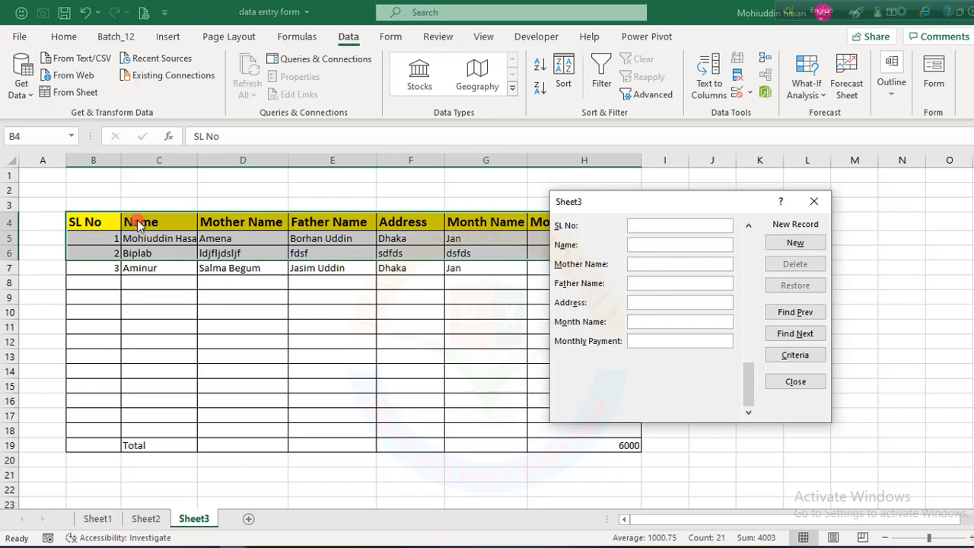
# Add record 4 with sample names and address, Month Name Jan and Monthly Payment 2000, and close the form.
pyautogui.write('4')
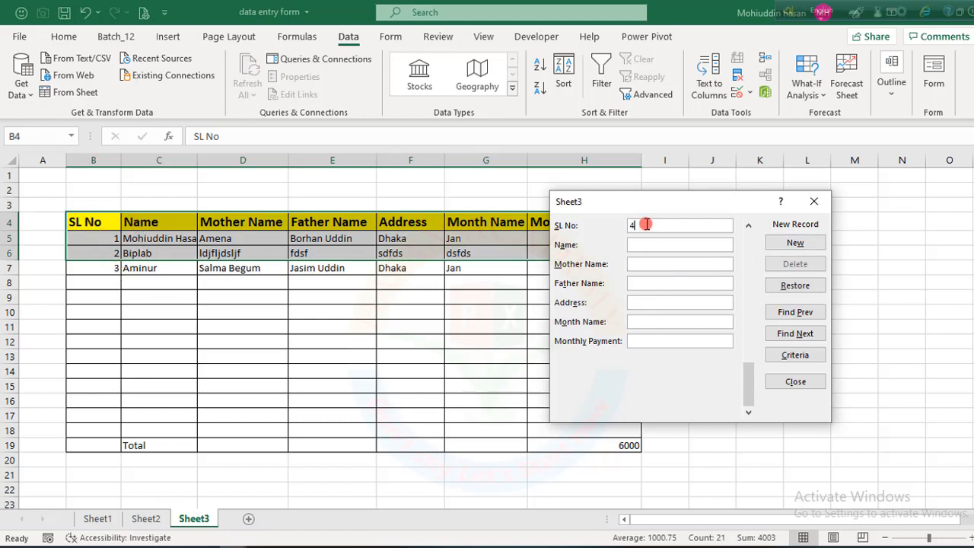
pyautogui.click(647, 245)
pyautogui.write('Halim')
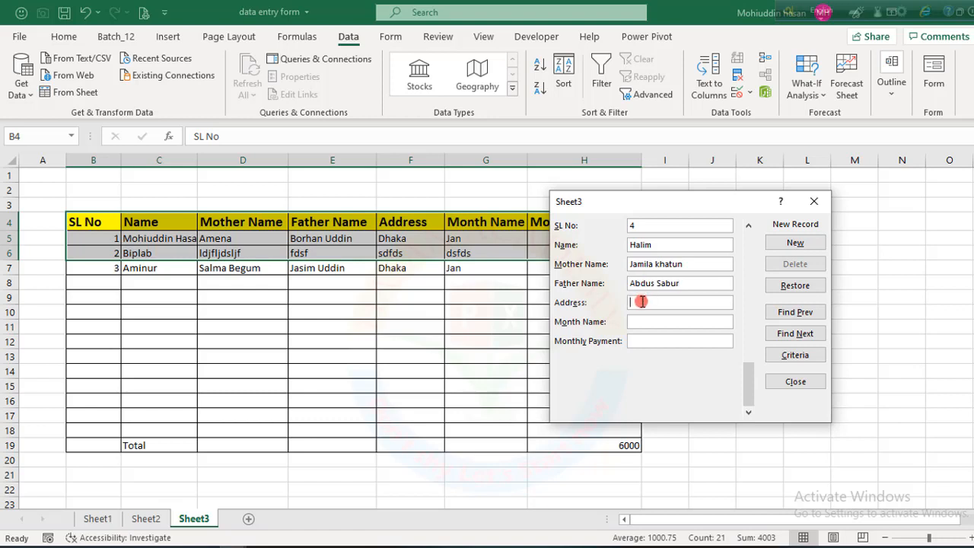
pyautogui.click(643, 302)
pyautogui.write('Dhaka')
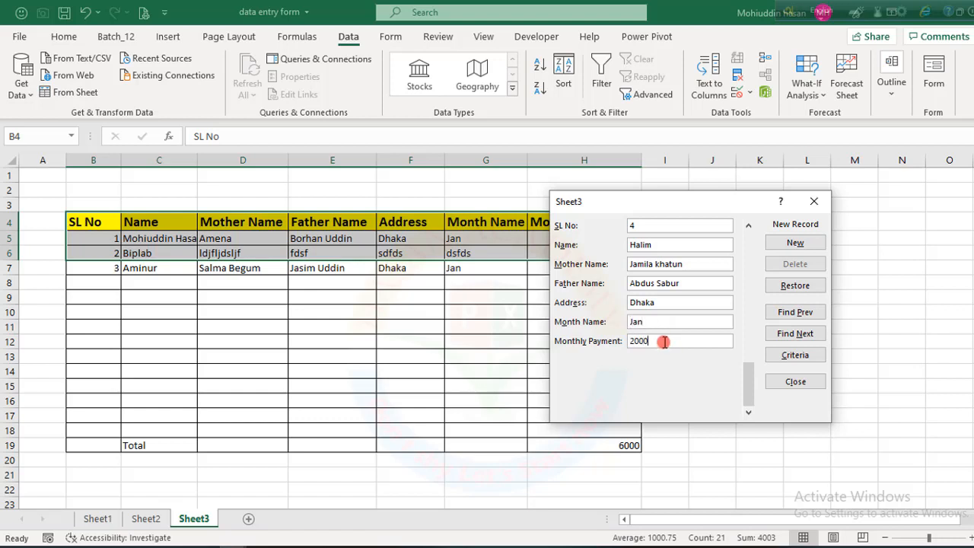
pyautogui.click(792, 243)
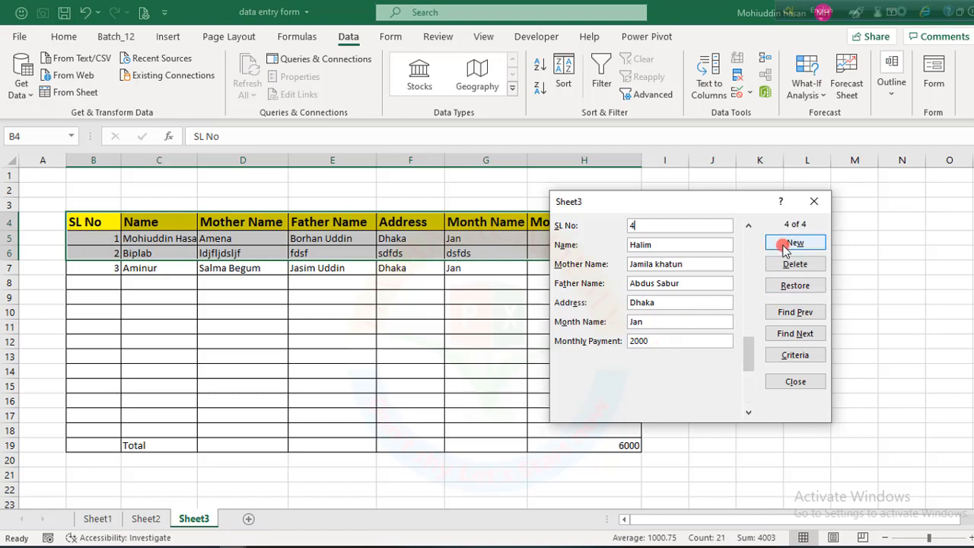
pyautogui.click(811, 383)
pyautogui.click(373, 371)
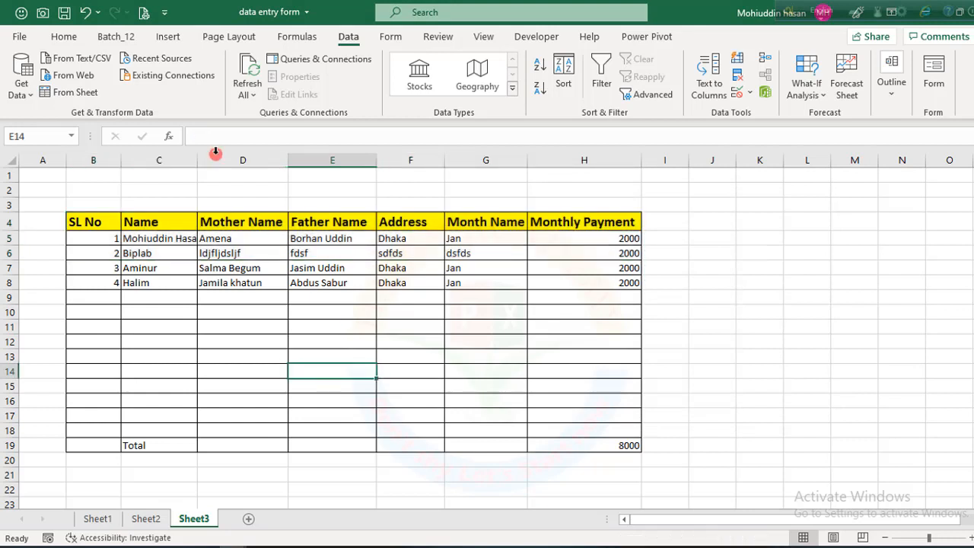
# Save the workbook and open the recent file data entry form again from a blank workbook.
pyautogui.click(68, 13)
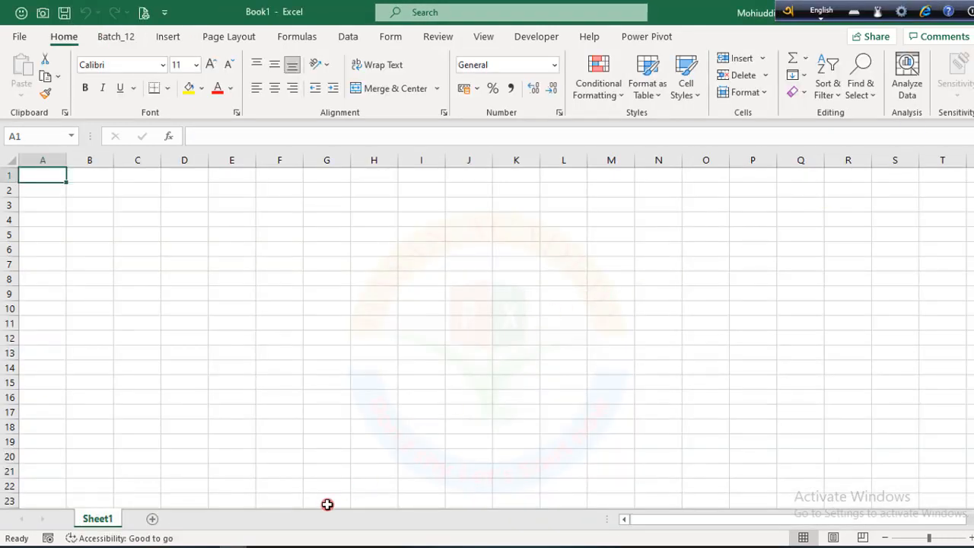
pyautogui.click(21, 39)
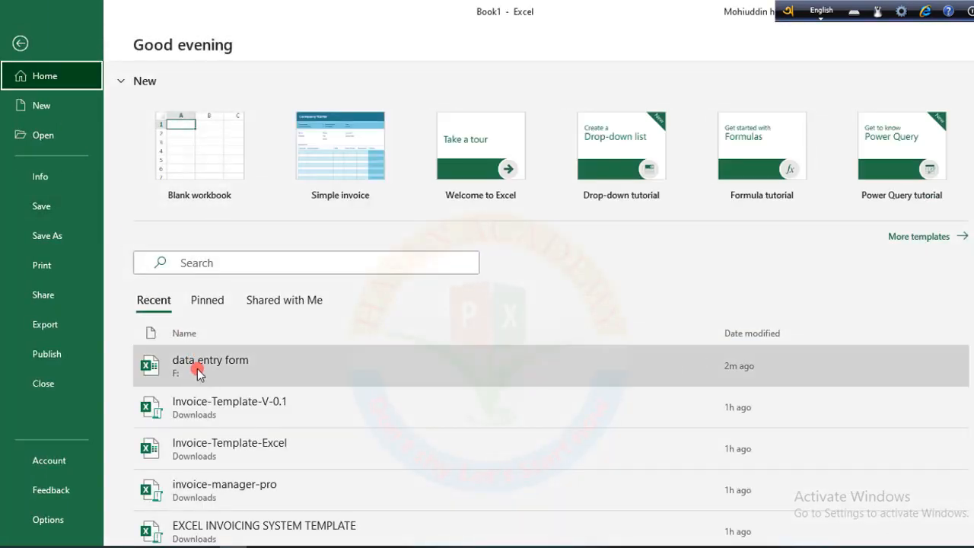
pyautogui.click(311, 345)
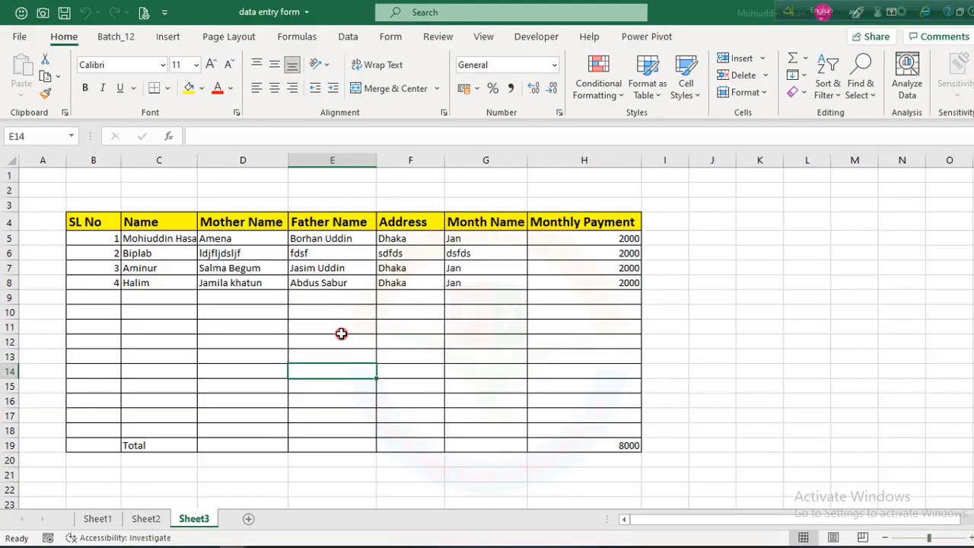
# Open the data entry form for B4:H8, add a new record containing only SL No 5, and move the form closer to the table.
pyautogui.click(339, 329)
pyautogui.moveTo(91, 225); pyautogui.dragTo(629, 276)
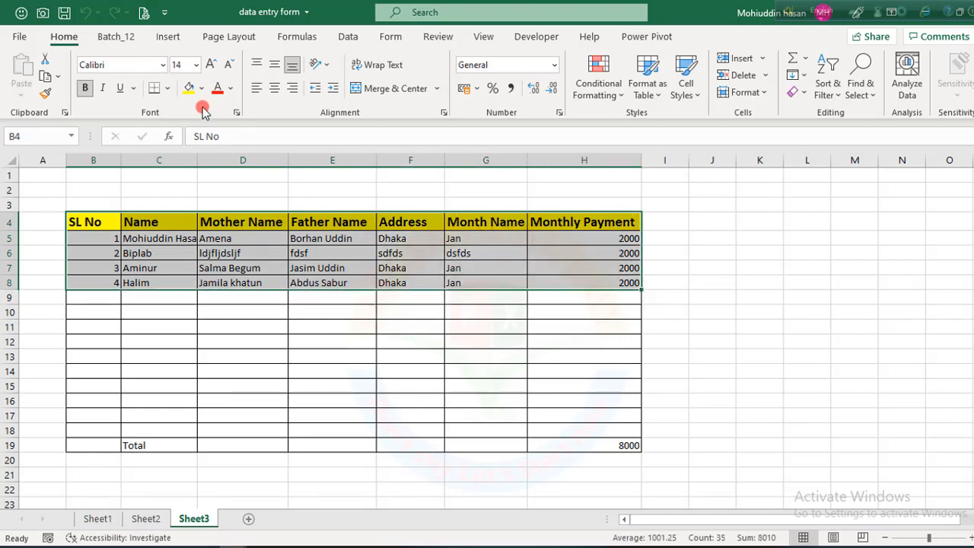
pyautogui.click(348, 38)
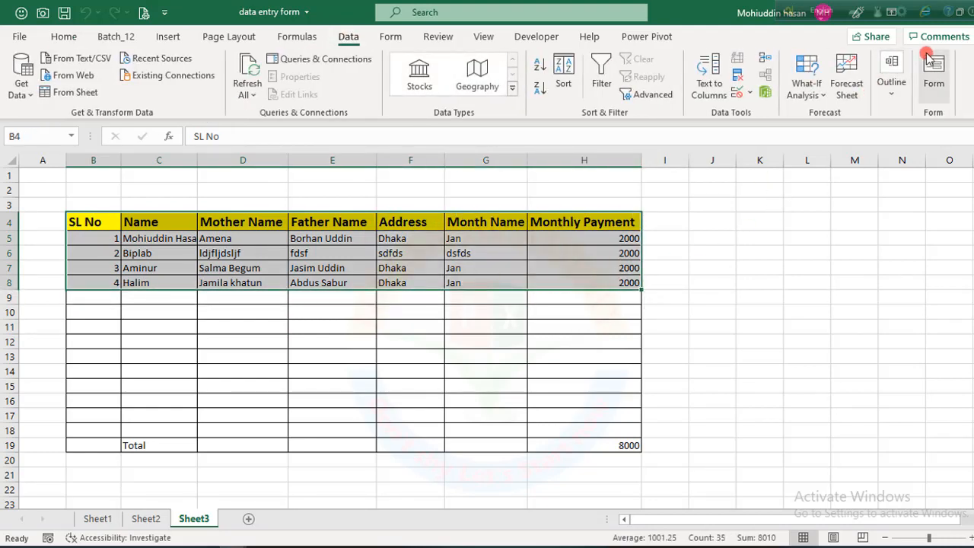
pyautogui.click(933, 76)
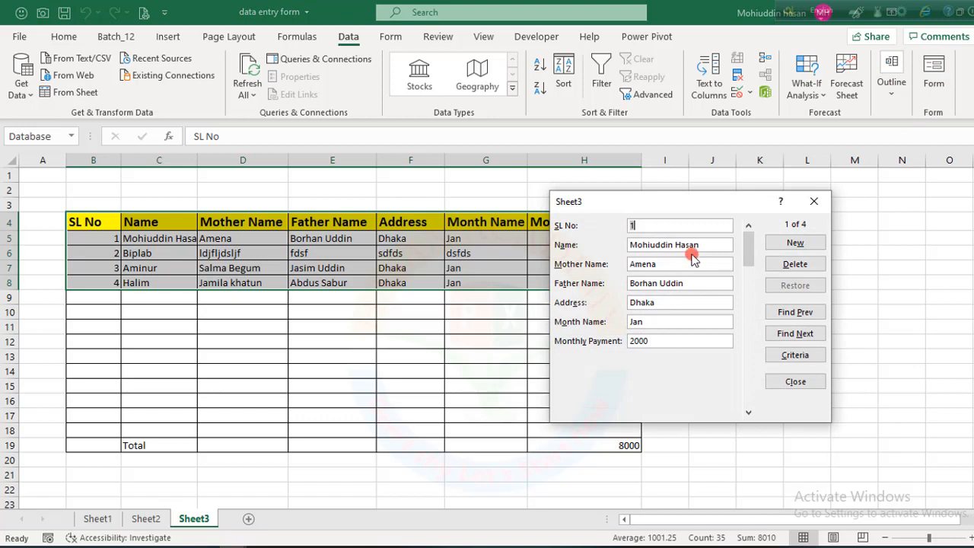
pyautogui.click(799, 244)
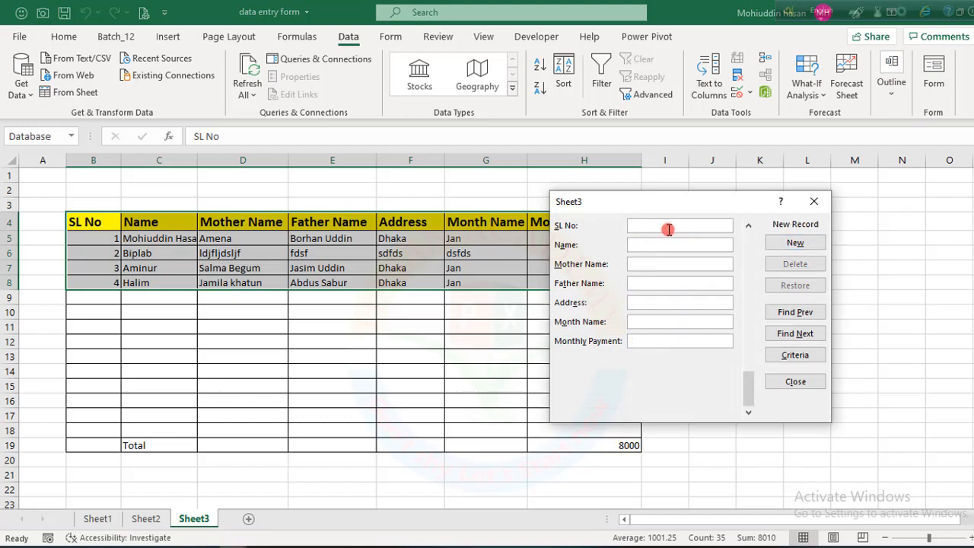
pyautogui.write('5')
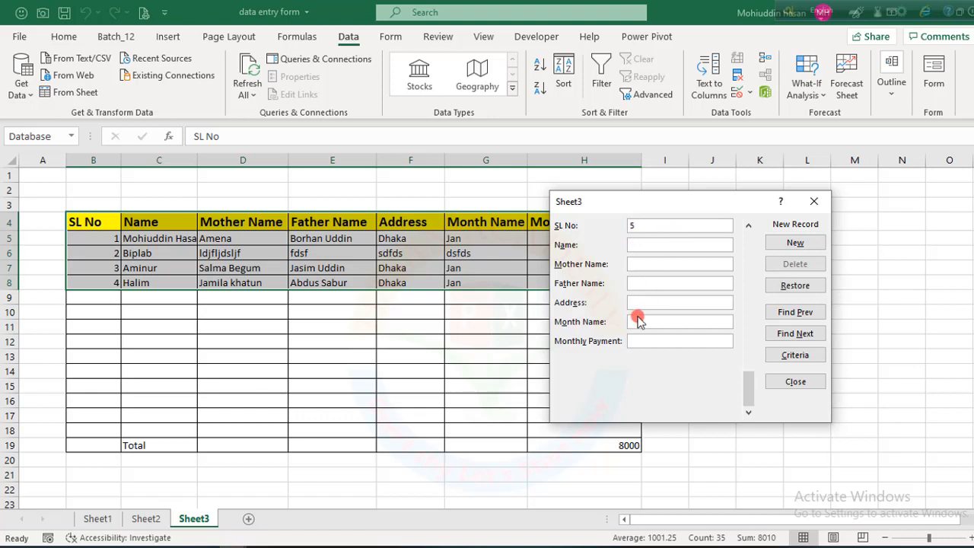
pyautogui.moveTo(680, 199); pyautogui.dragTo(523, 149)
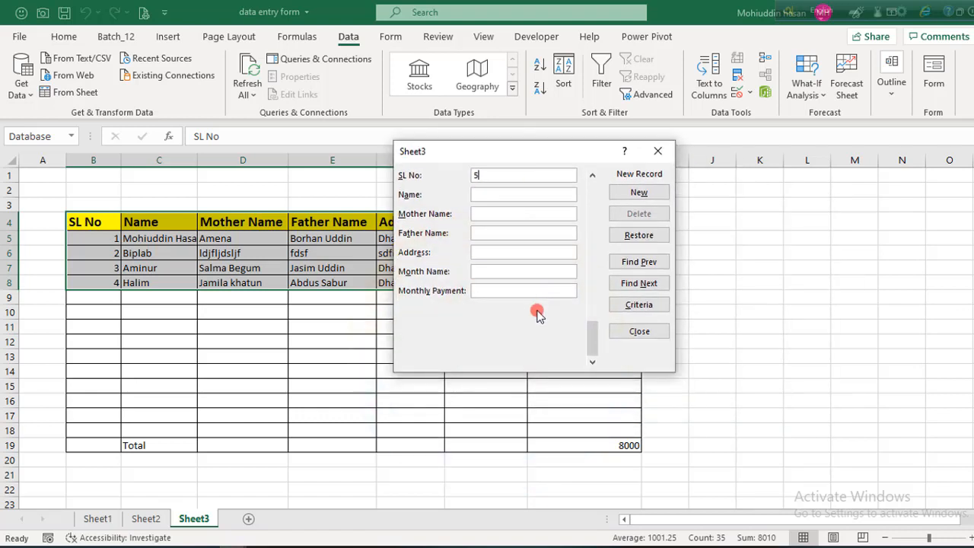
pyautogui.moveTo(593, 331); pyautogui.dragTo(576, 361)
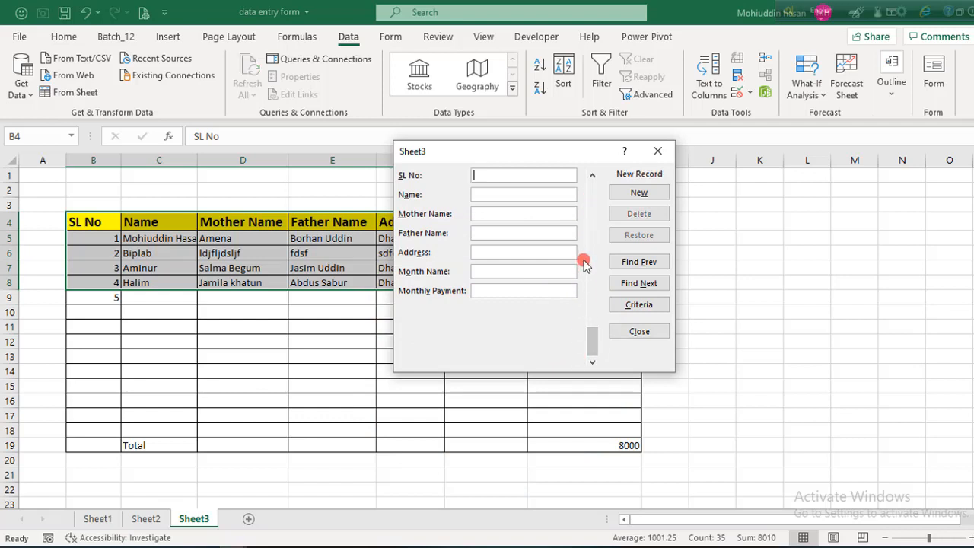